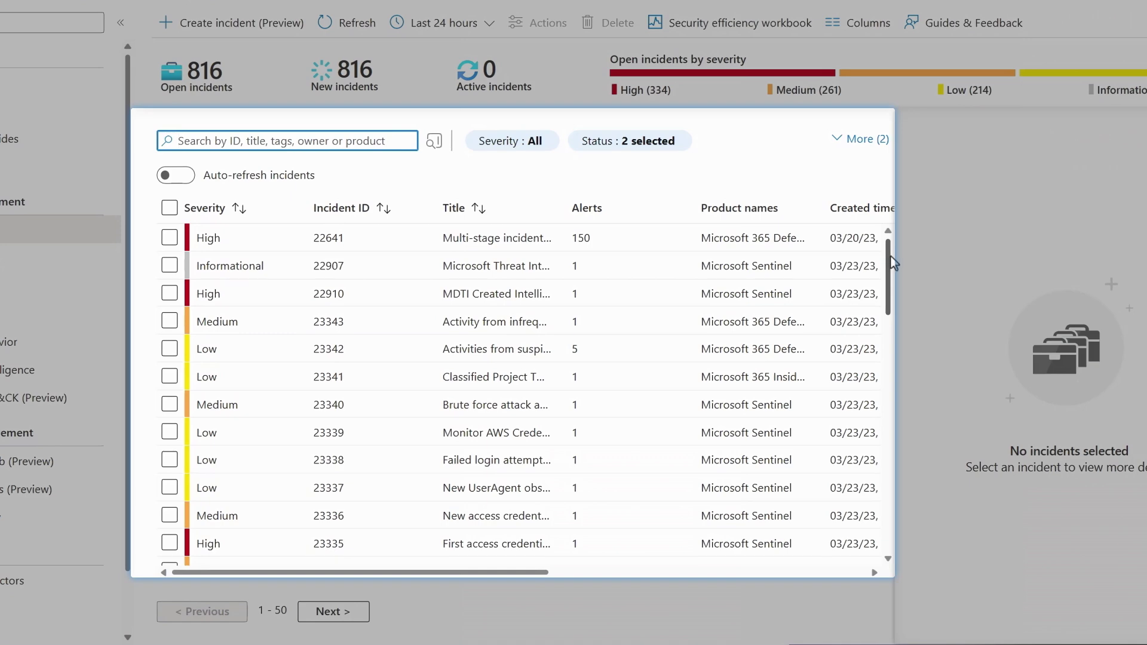
# Select the high-severity multi-stage incident 22641 and look through its summary down to the tactics and techniques.
pyautogui.moveTo(890, 257)
pyautogui.mouseDown()
pyautogui.moveTo(896, 372)
pyautogui.moveTo(891, 242)
pyautogui.mouseUp()
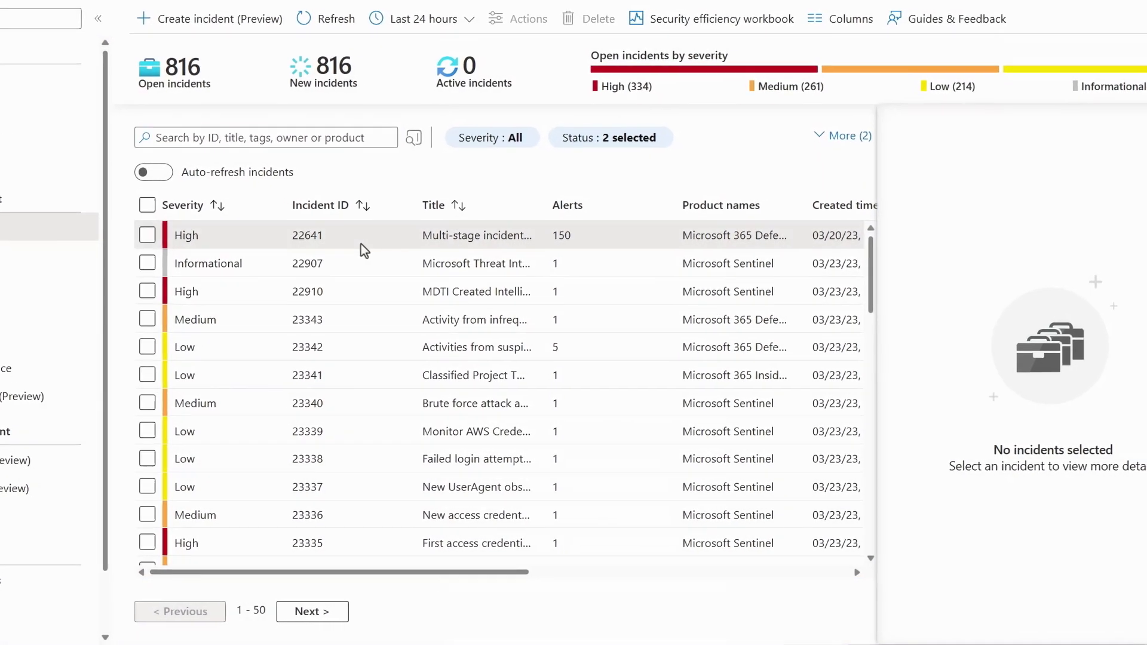
pyautogui.click(374, 244)
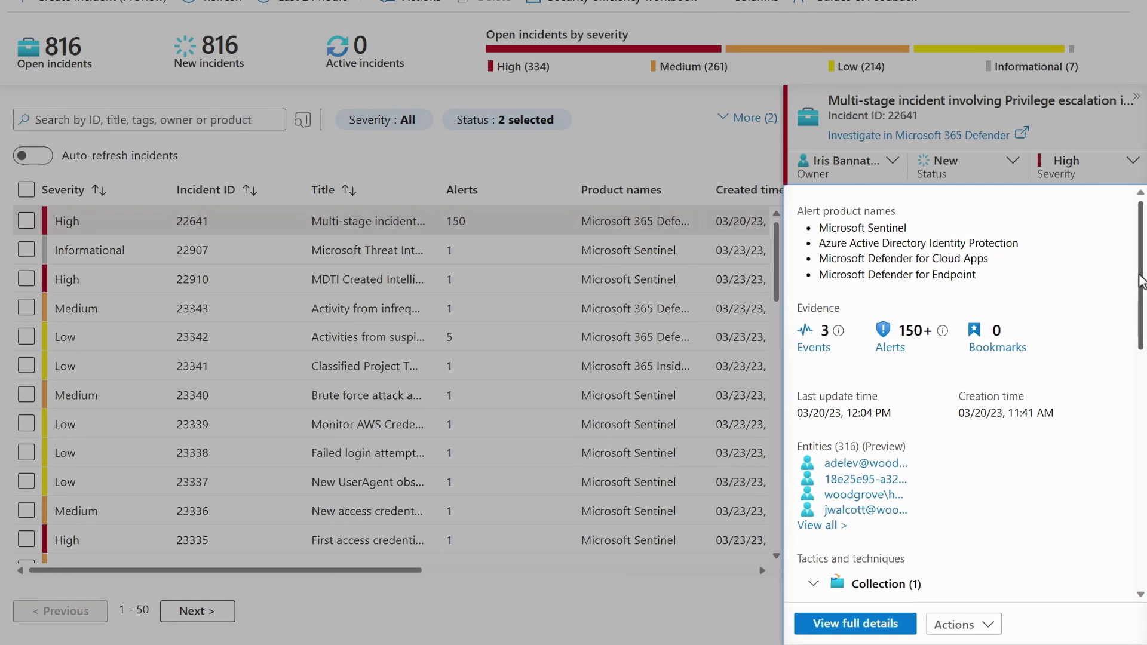
pyautogui.moveTo(1141, 281); pyautogui.dragTo(1144, 411)
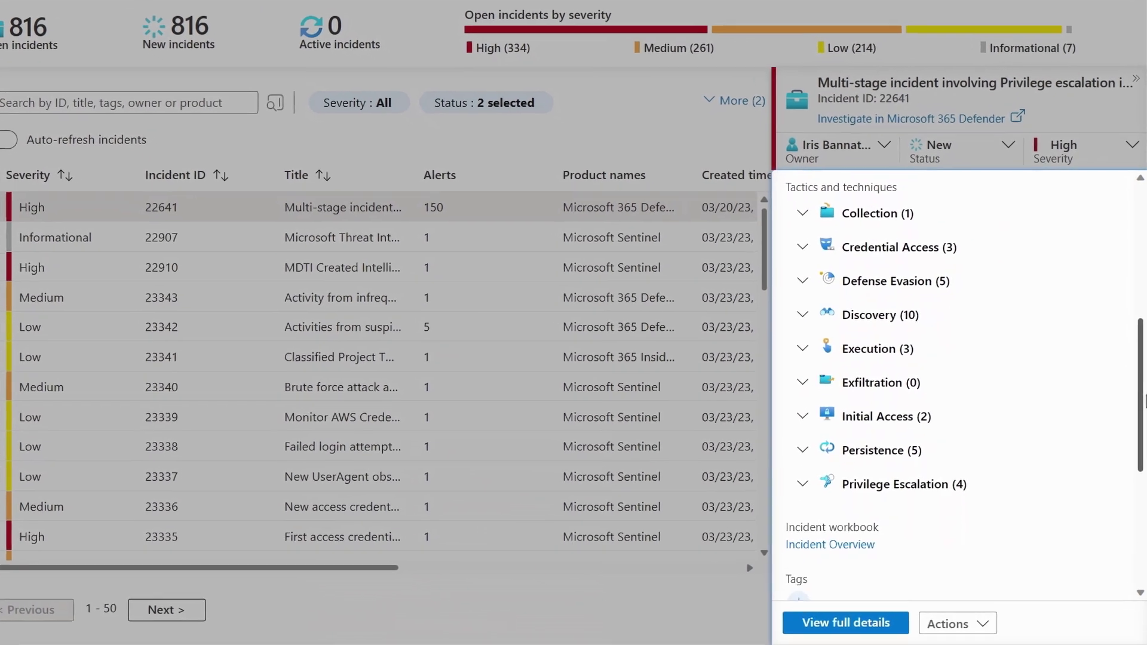
# Review the techniques listed under the incident's Collection, Credential Access, Defense Evasion and Discovery tactics, collapsing each one again.
pyautogui.click(755, 149)
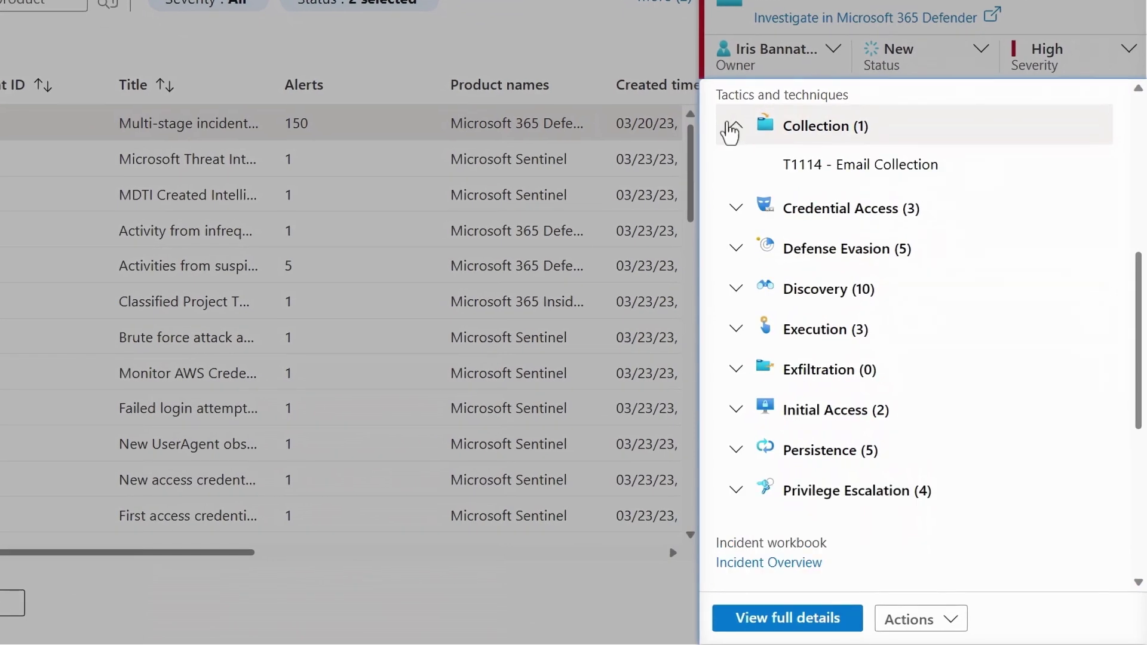
pyautogui.click(730, 128)
pyautogui.click(737, 166)
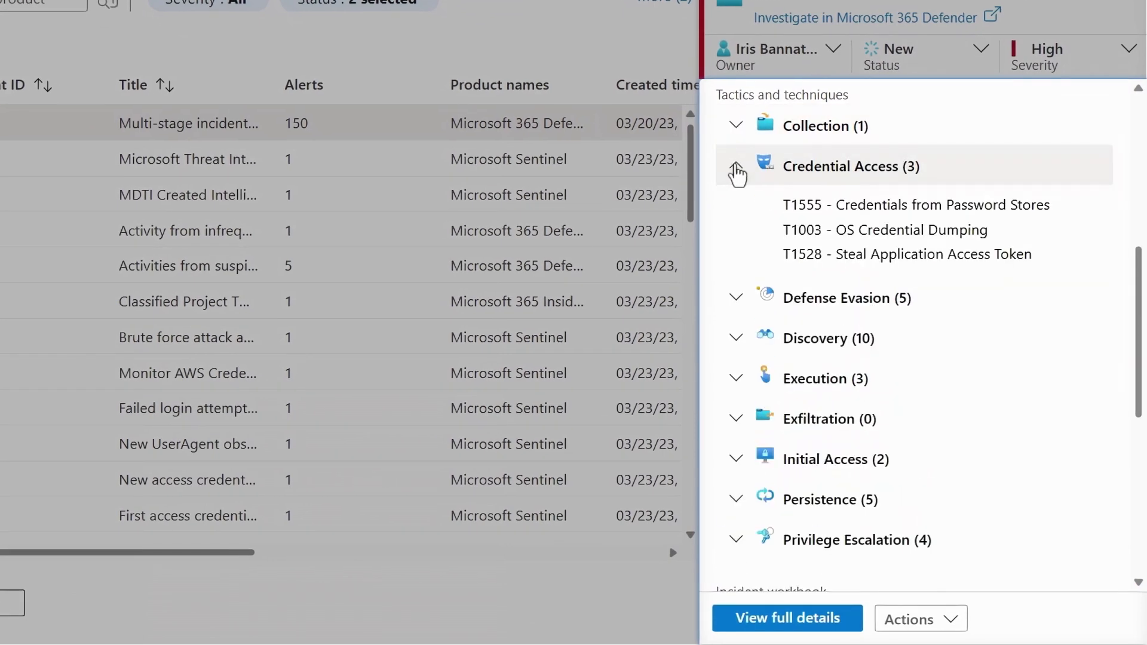
pyautogui.click(737, 168)
pyautogui.click(738, 208)
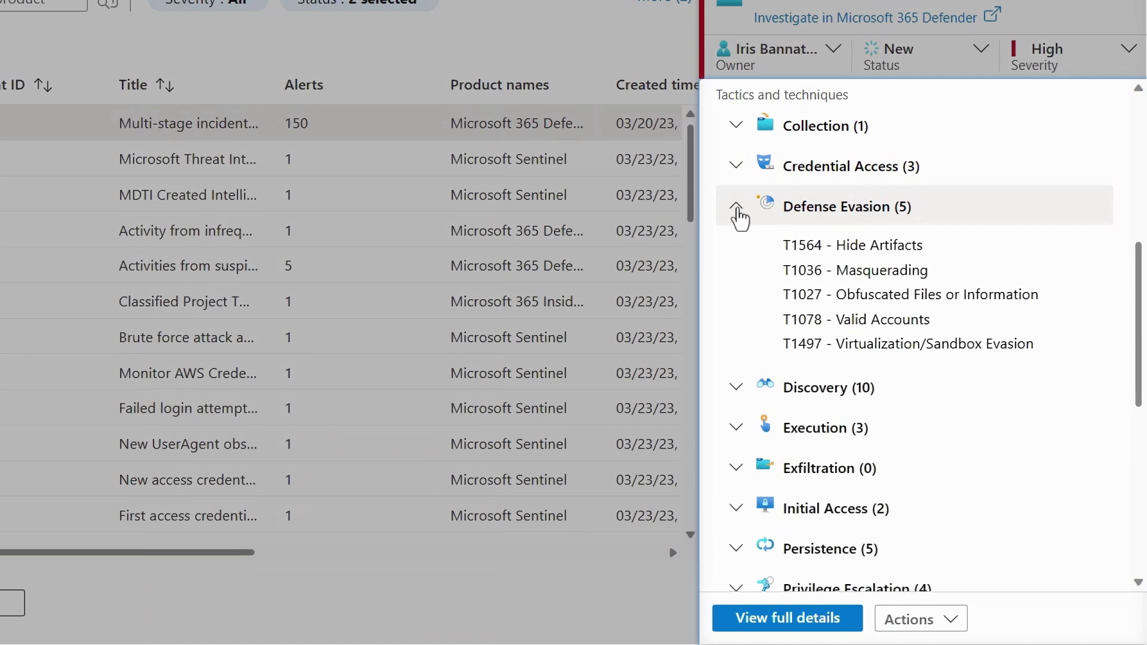
pyautogui.click(738, 210)
pyautogui.click(737, 248)
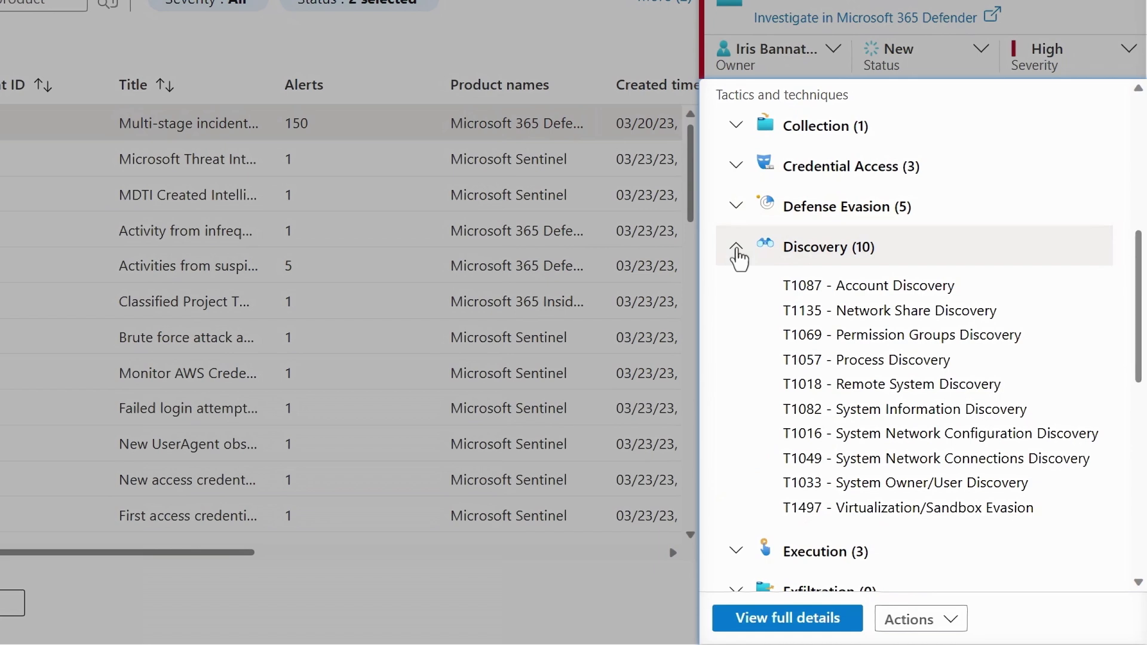
pyautogui.click(738, 250)
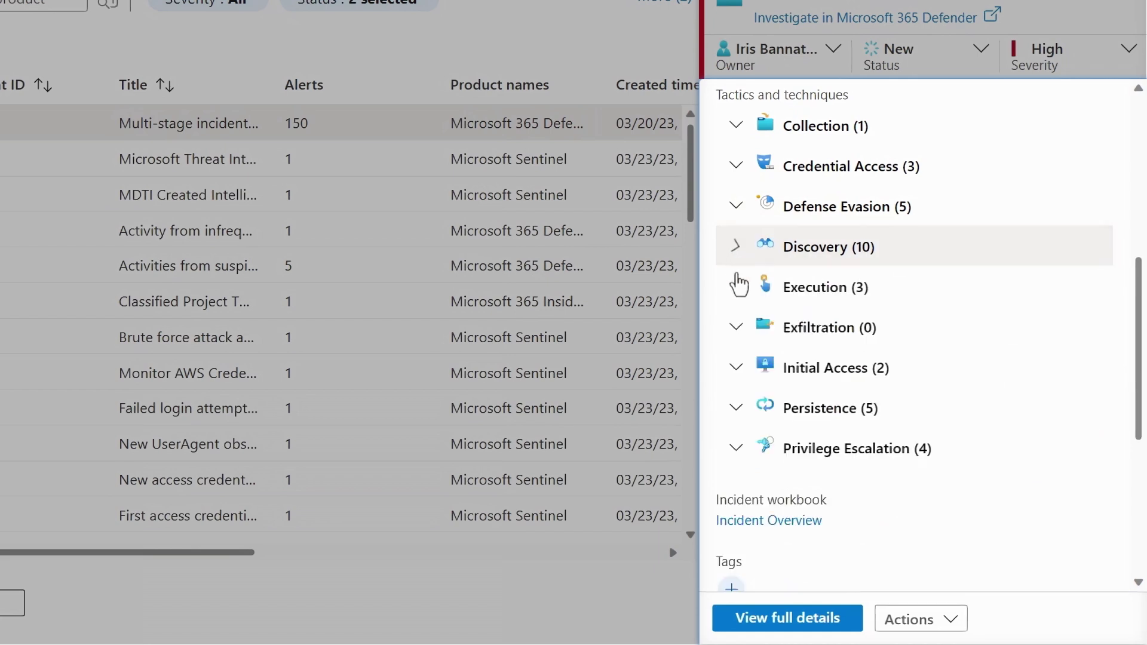
# Inspect the techniques listed under the Initial Access, Persistence and Privilege Escalation tactics of the incident.
pyautogui.click(737, 368)
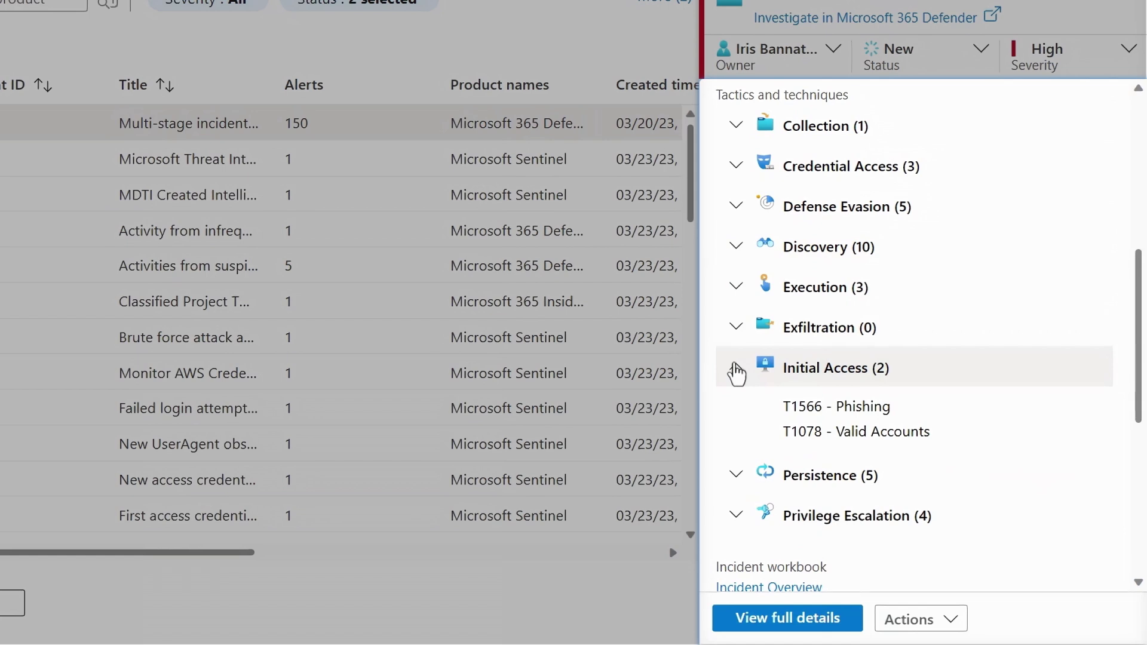
pyautogui.click(737, 369)
pyautogui.click(737, 409)
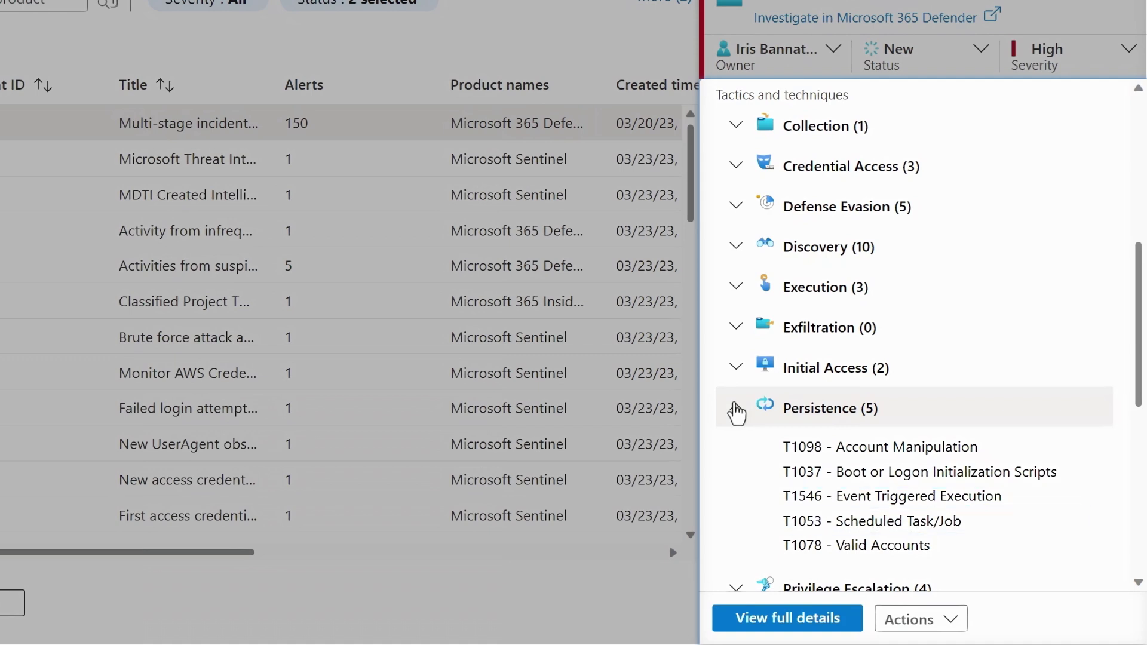
pyautogui.click(736, 413)
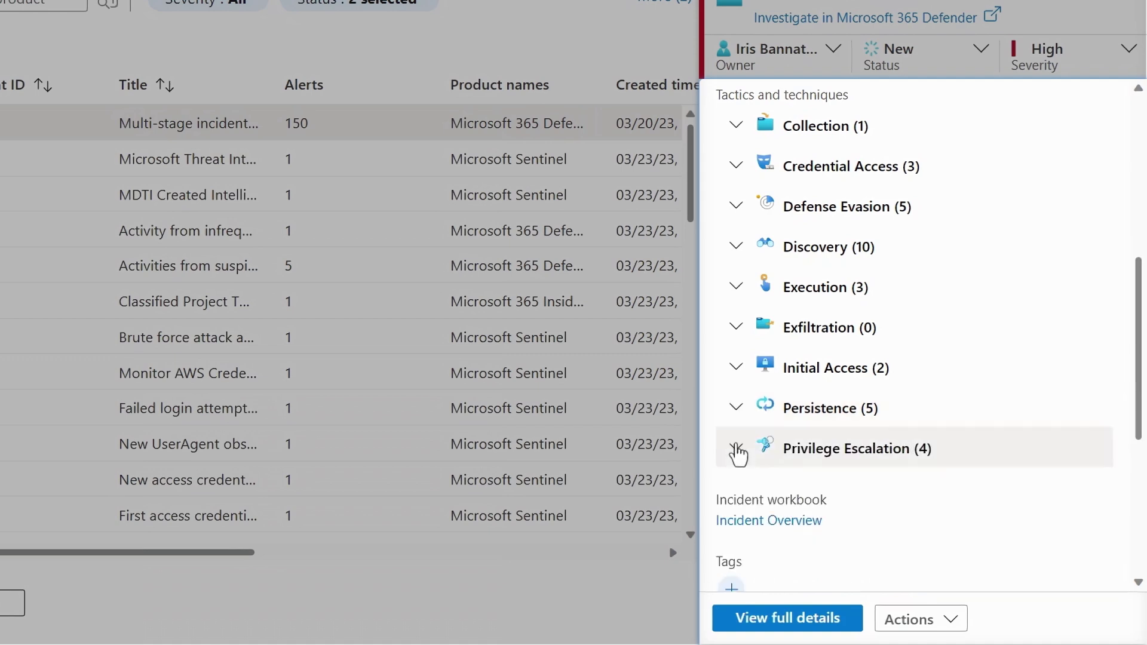
pyautogui.click(738, 452)
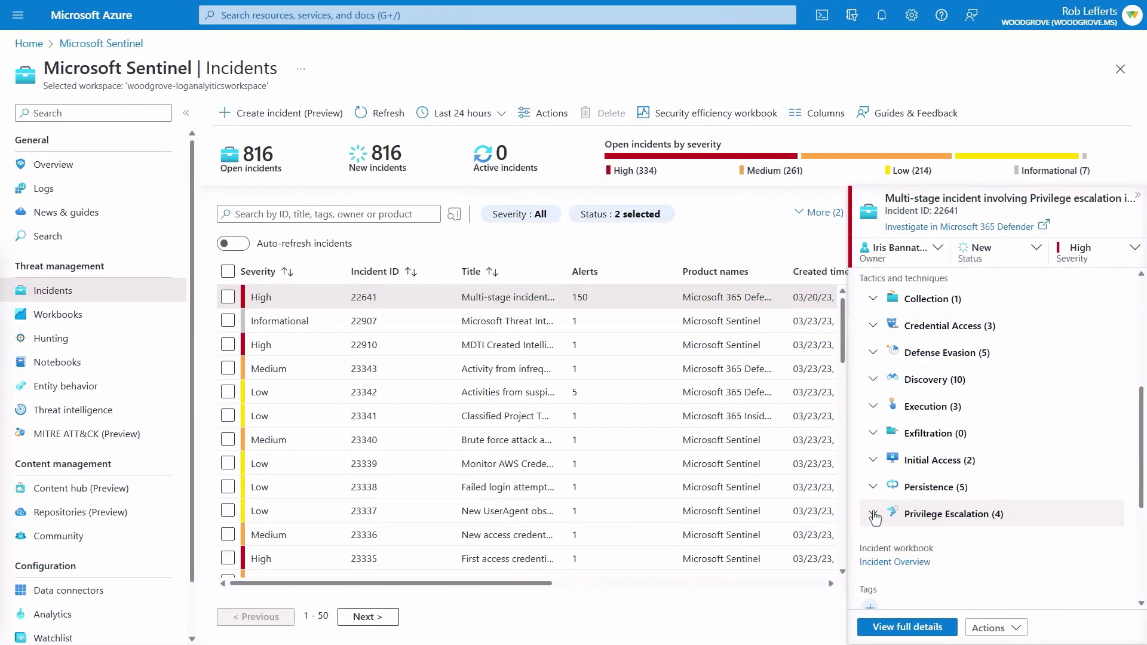
# Open the full details of the multi-stage incident and look through its incident timeline and entities.
pyautogui.click(907, 629)
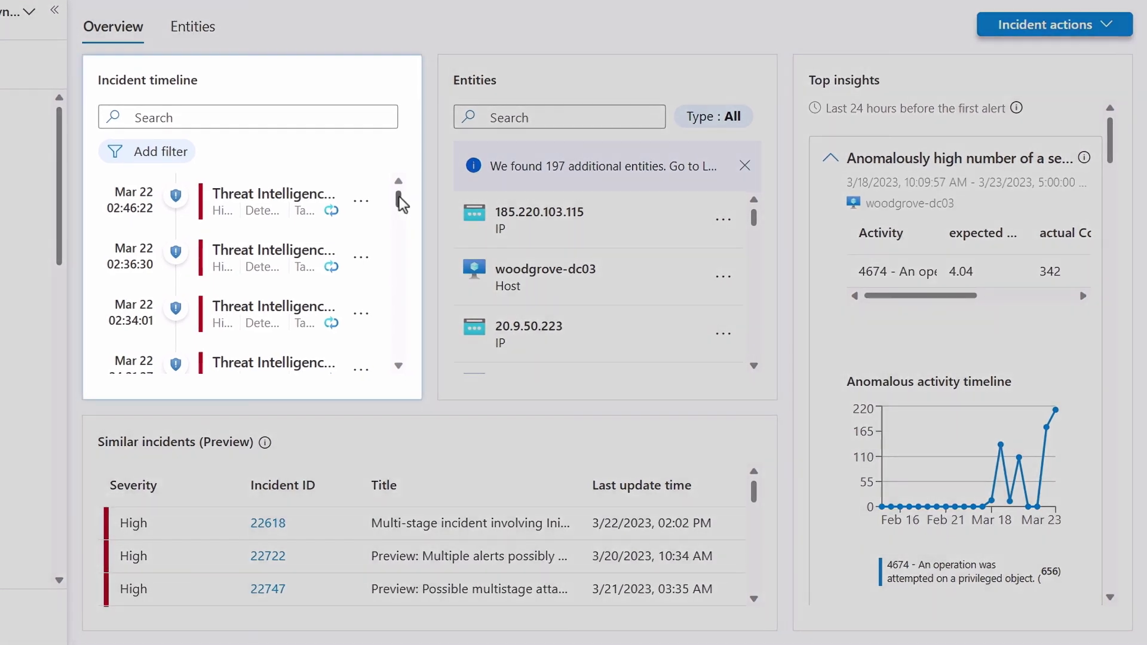
pyautogui.moveTo(399, 198)
pyautogui.mouseDown()
pyautogui.moveTo(400, 260)
pyautogui.moveTo(395, 187)
pyautogui.mouseUp()
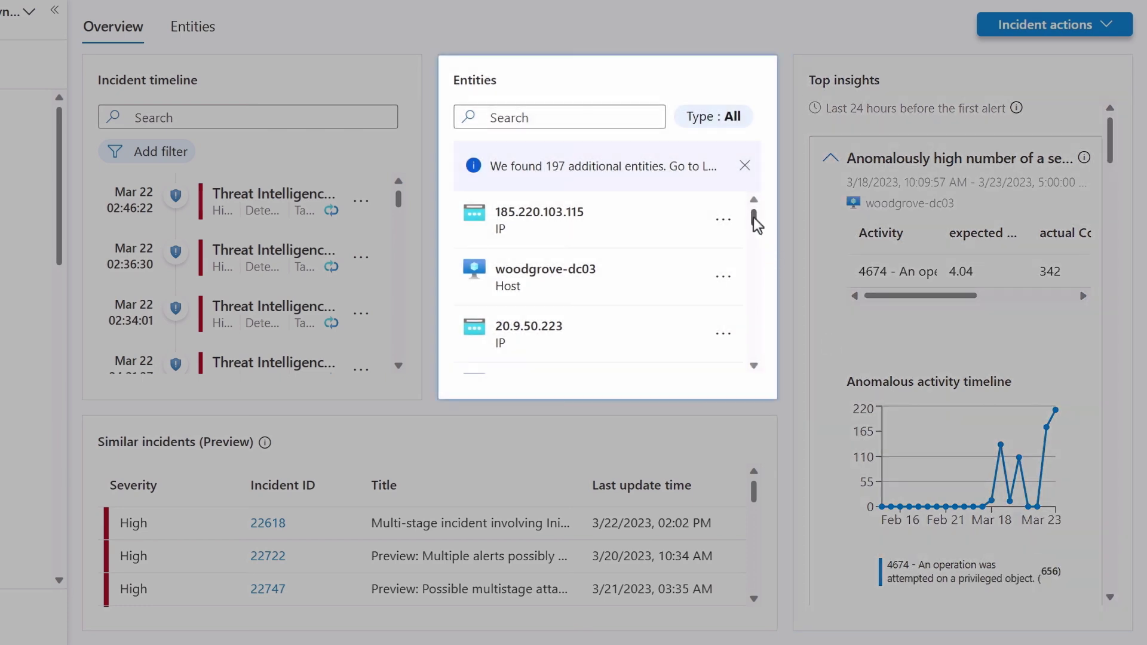
pyautogui.moveTo(754, 217); pyautogui.dragTo(754, 269)
pyautogui.scroll(-3, 754, 225)
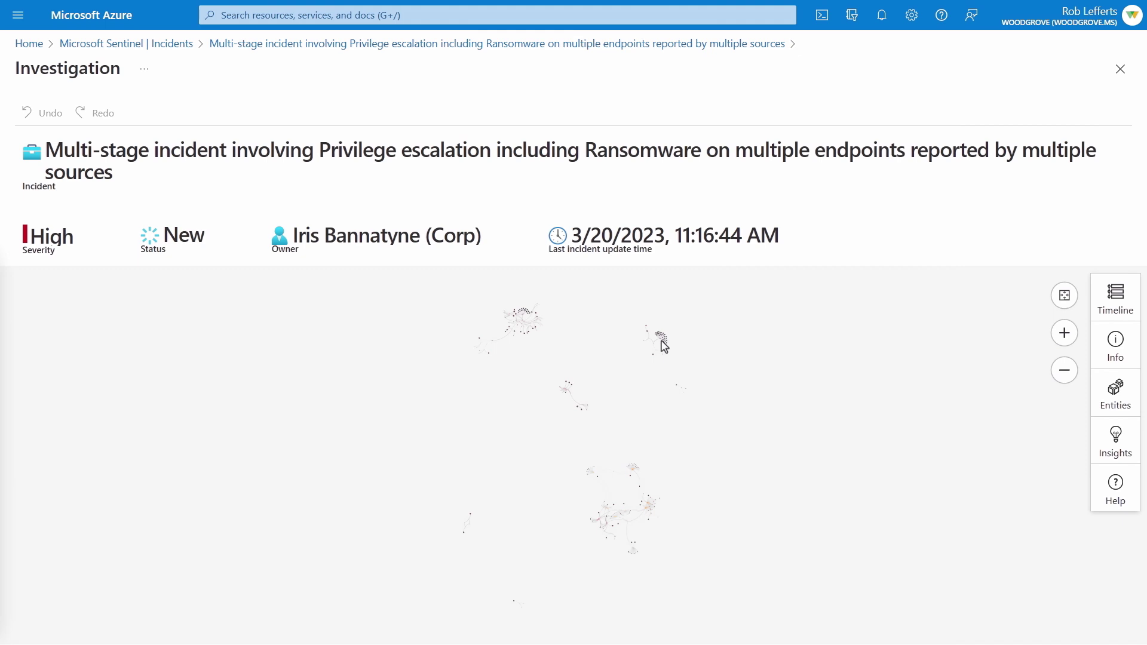
# Enlarge the dense fan-shaped alert cluster in the investigation graph to examine its connected nodes.
pyautogui.moveTo(662, 342); pyautogui.dragTo(548, 456)
pyautogui.click(1064, 333)
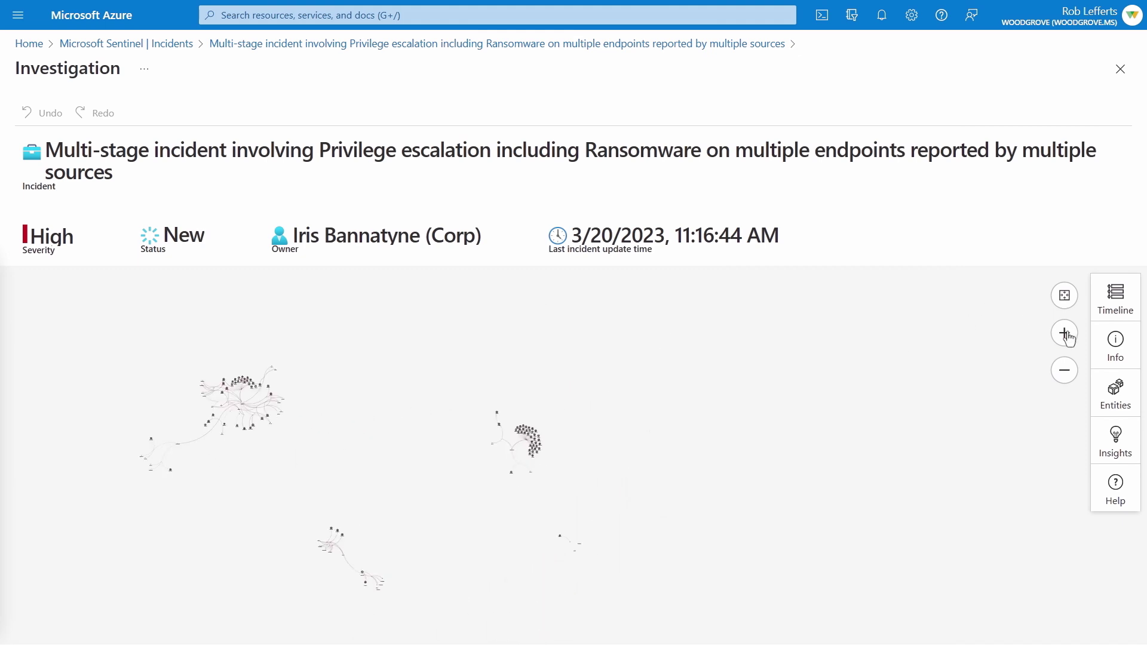
pyautogui.click(1064, 333)
pyautogui.click(1064, 333)
# Review the alerts in the investigation's timeline and close the investigation graph.
pyautogui.click(1115, 299)
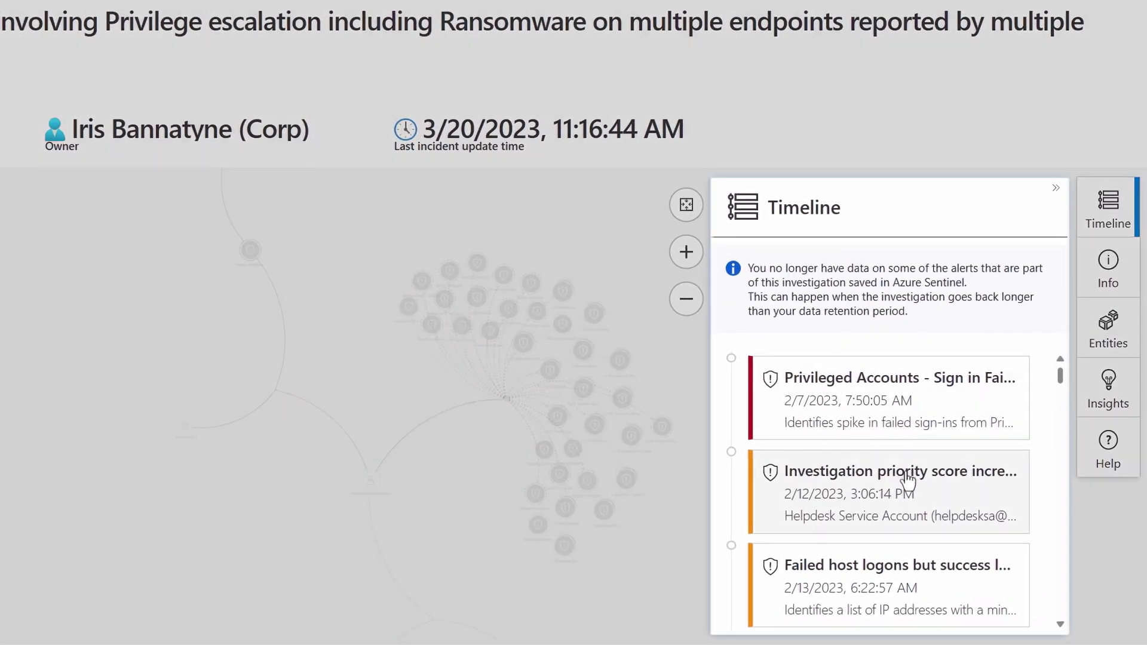
pyautogui.scroll(-3, 905, 475)
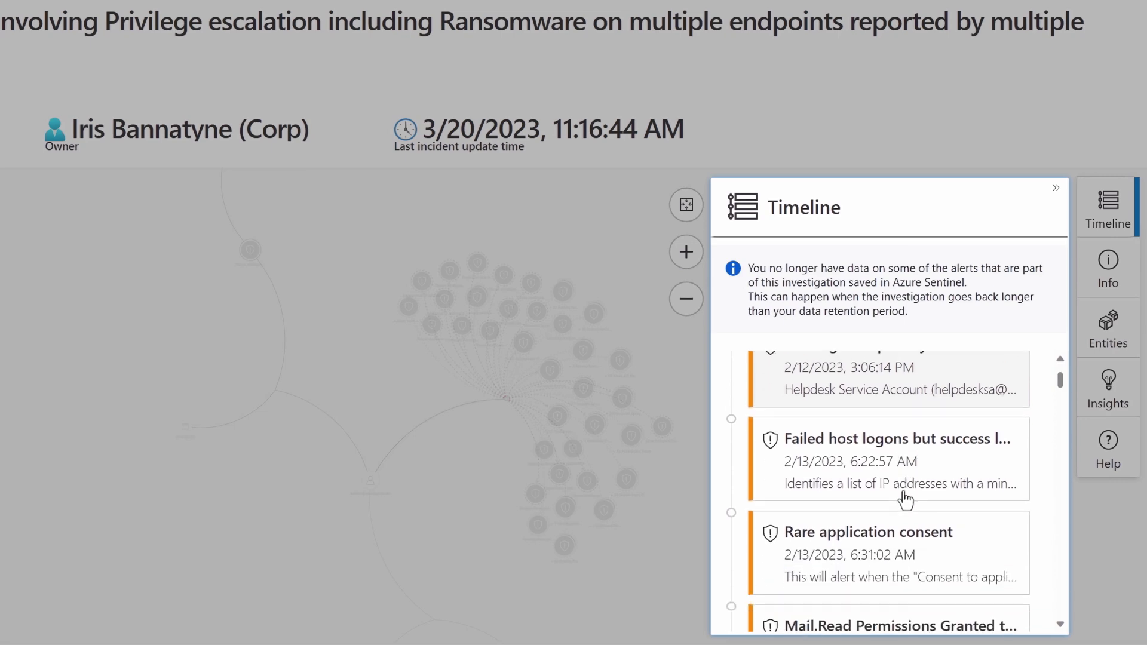
pyautogui.scroll(-10, 903, 521)
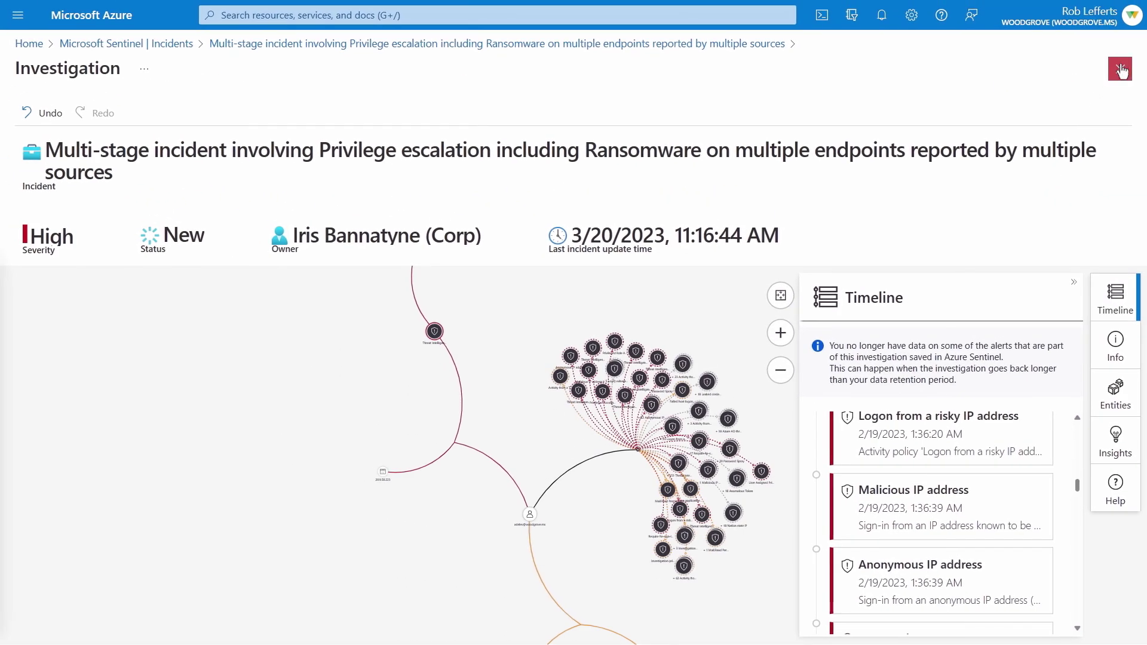
pyautogui.click(1120, 69)
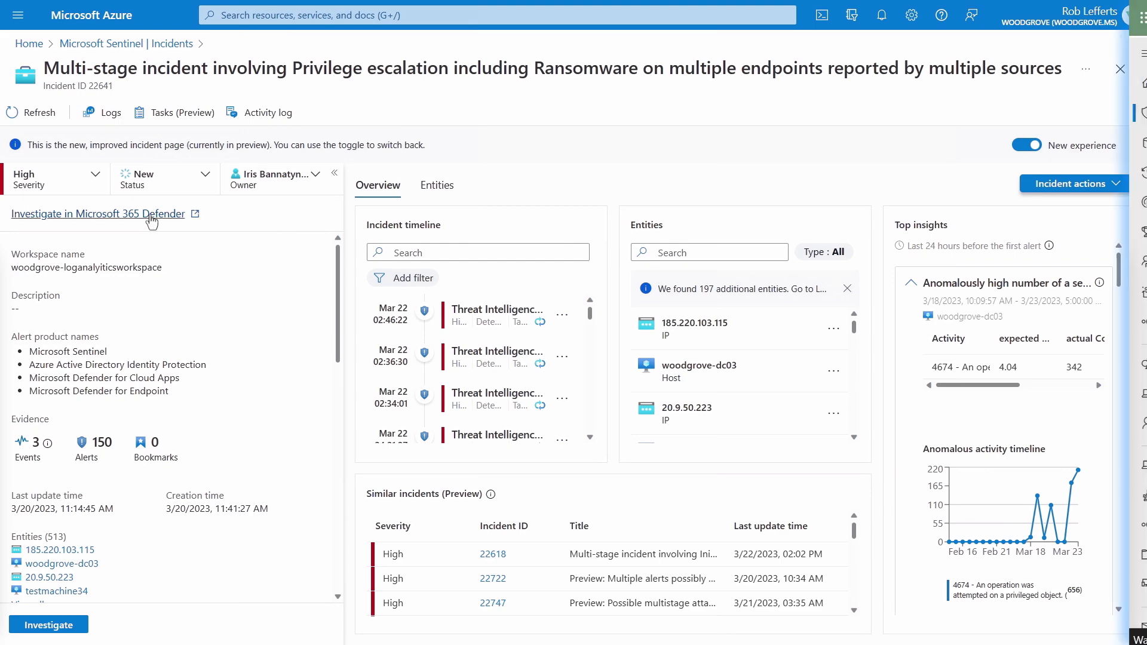
# Open the incident in Microsoft 365 Defender and view its backdoor email and OAuth consent attack alerts.
pyautogui.click(158, 214)
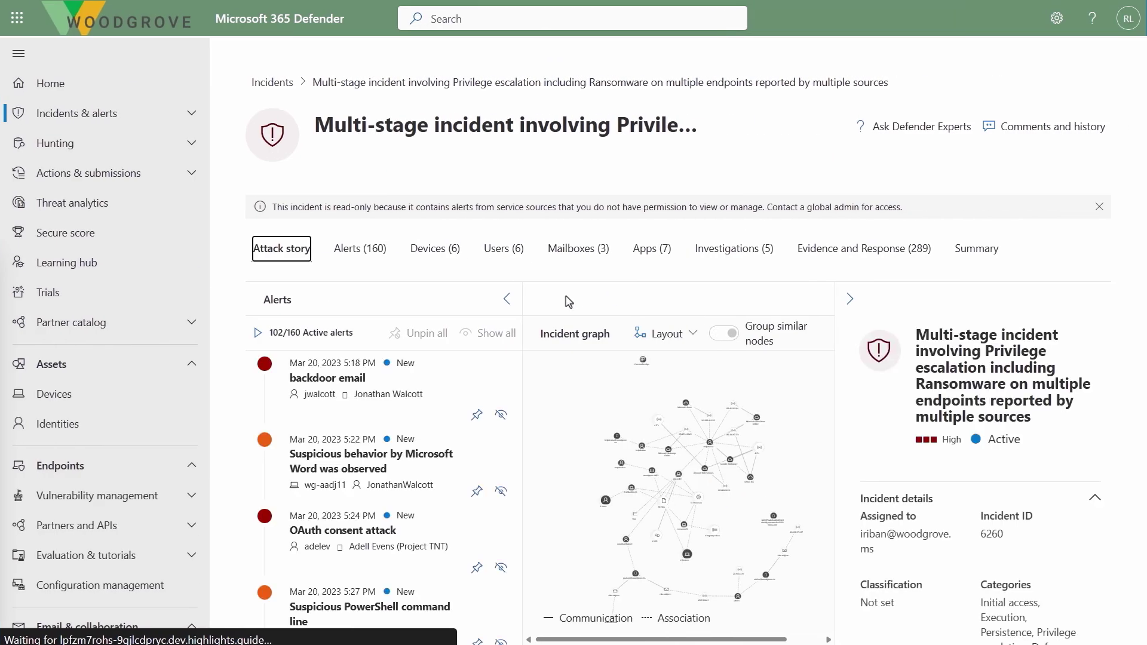
pyautogui.click(423, 377)
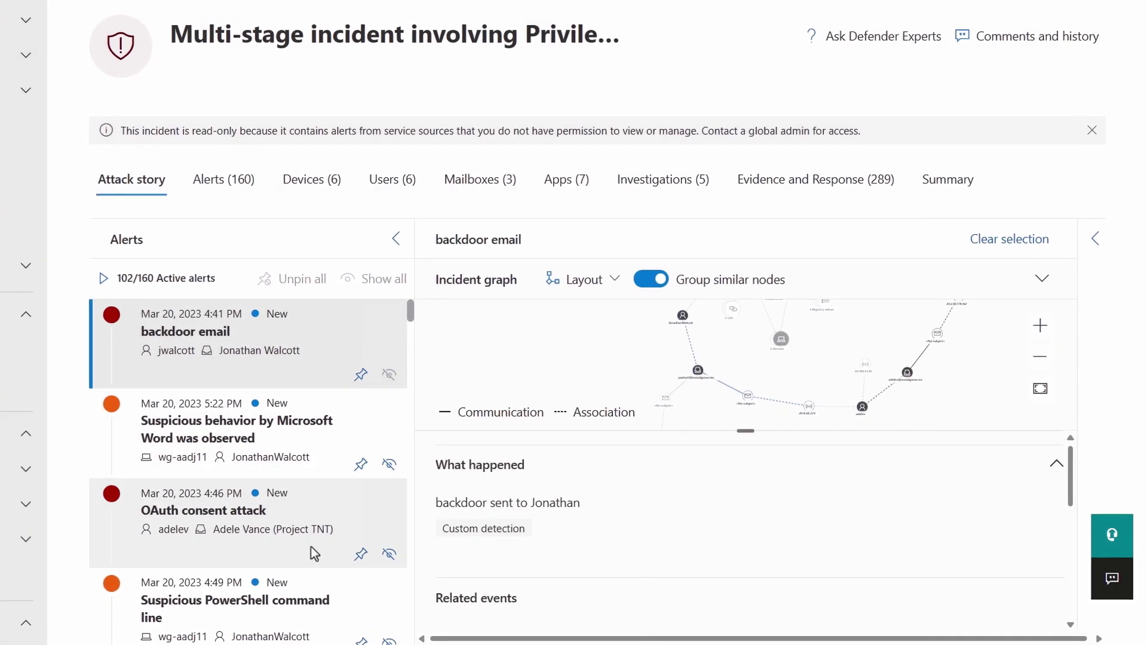
pyautogui.click(311, 546)
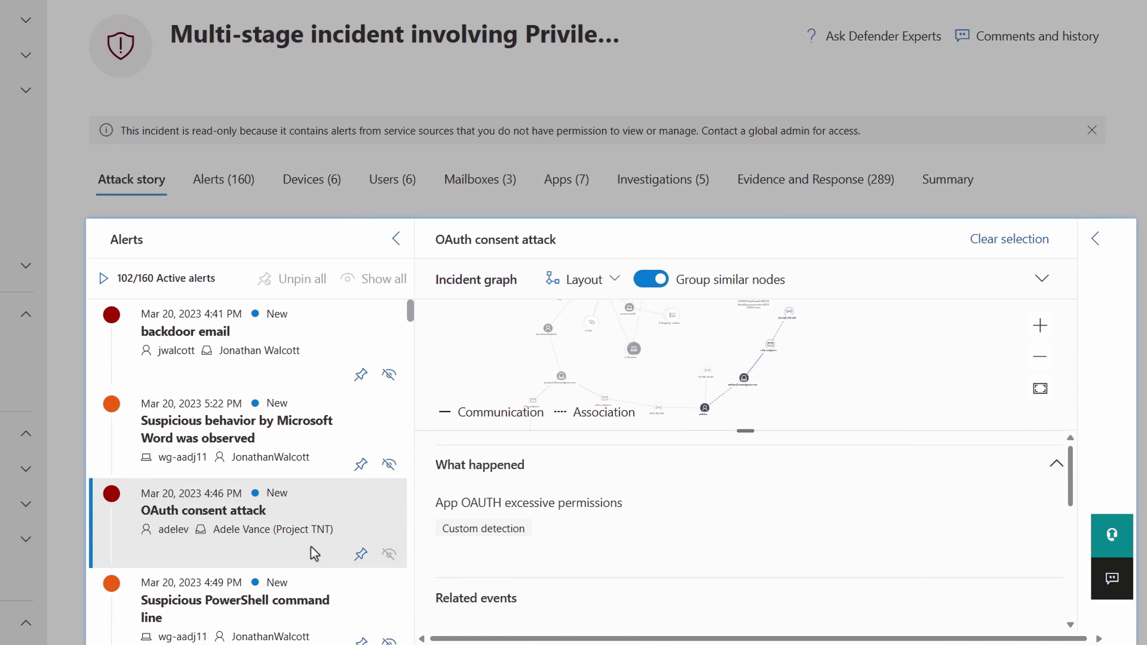
# Open the first Suspicious PowerShell command line alert and examine its process tree around the WINWORD.EXE, powershell.exe and schtasks.exe events.
pyautogui.click(307, 594)
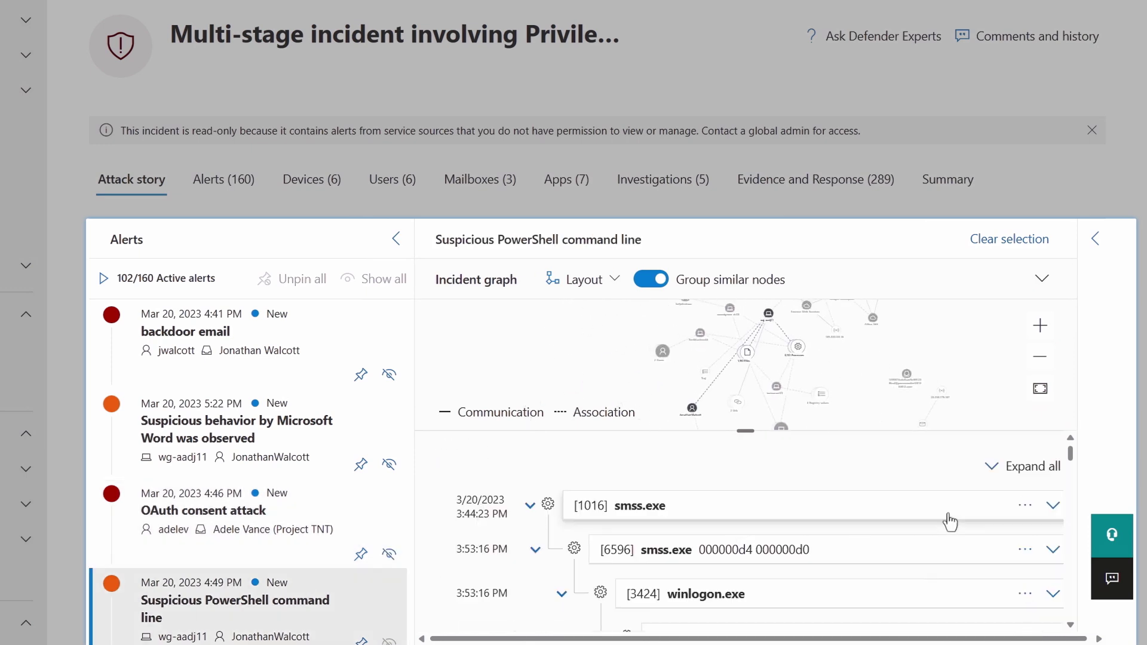
pyautogui.moveTo(1070, 453); pyautogui.dragTo(1079, 493)
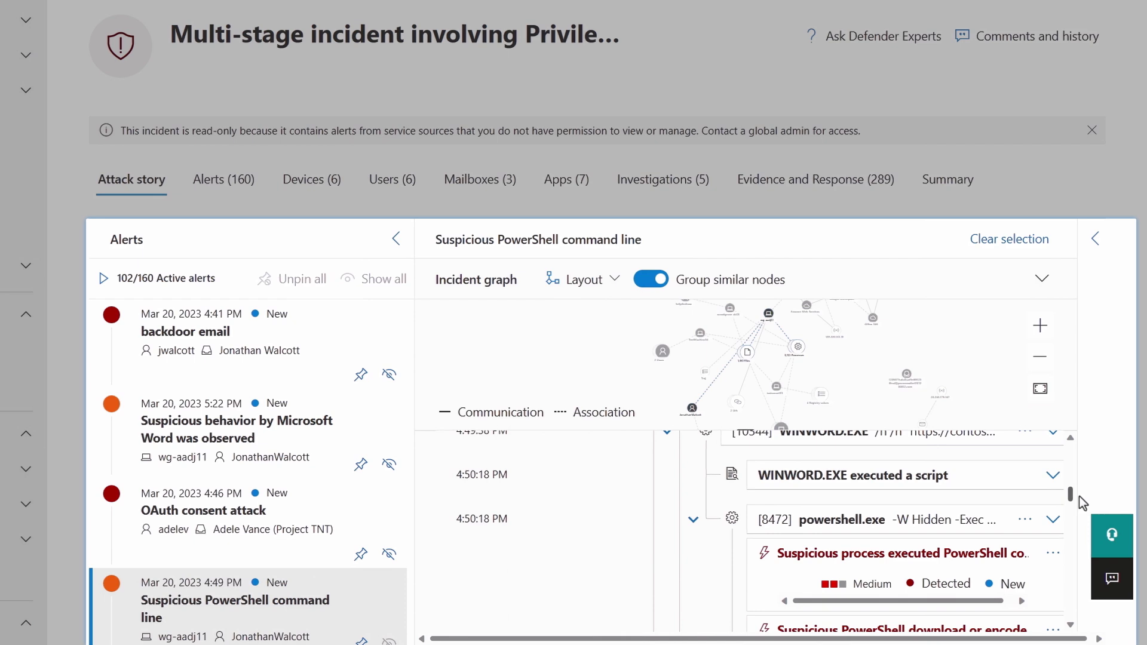
pyautogui.moveTo(1078, 496); pyautogui.dragTo(1079, 497)
pyautogui.scroll(-5, 1080, 503)
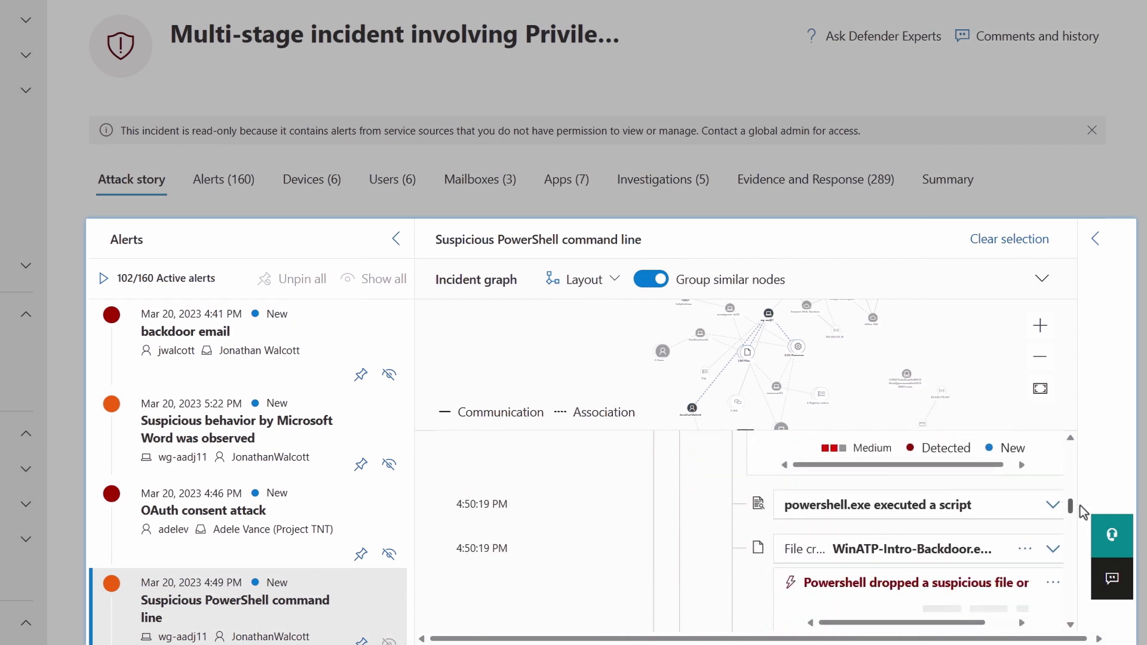
pyautogui.scroll(-3, 1081, 514)
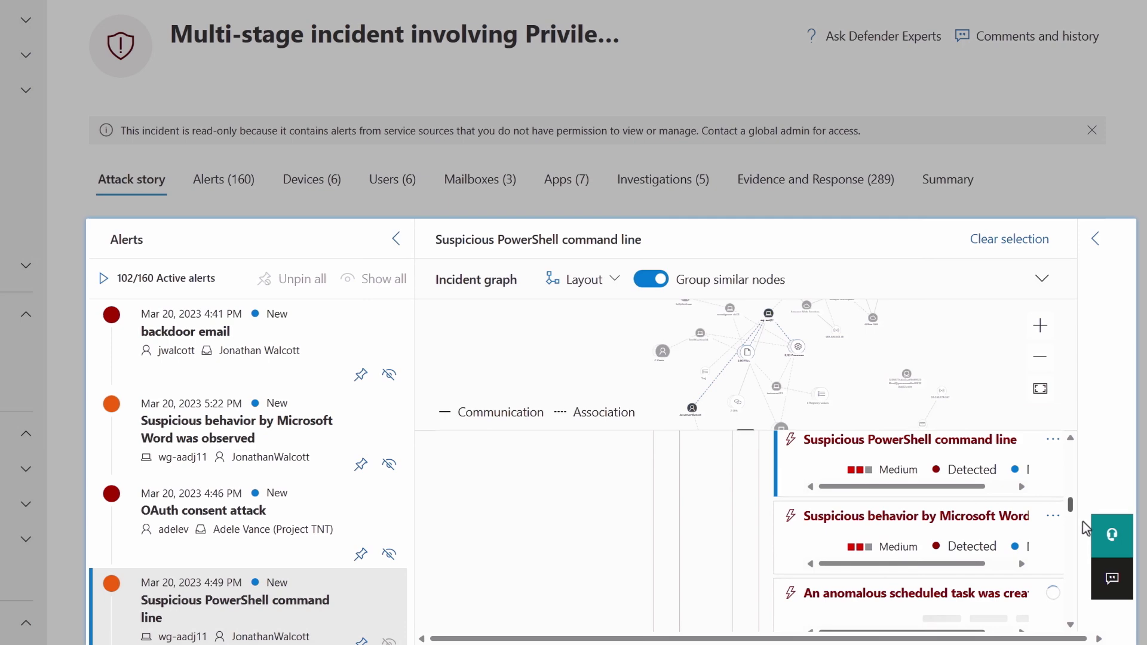
pyautogui.scroll(-5, 1084, 525)
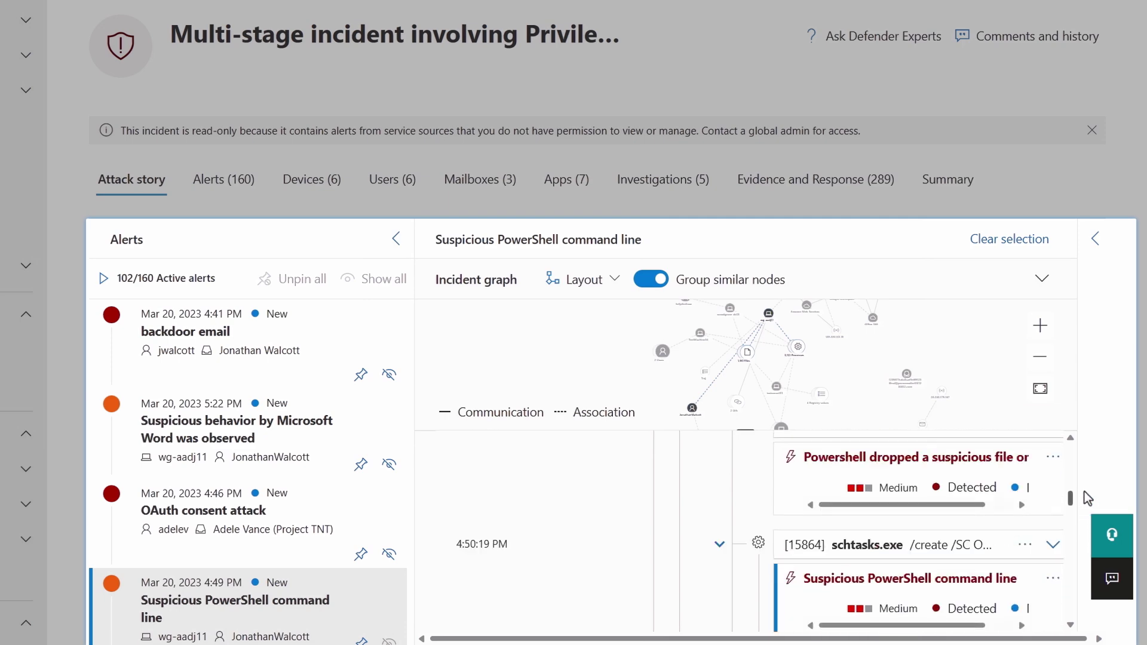
pyautogui.scroll(-3, 309, 595)
# Find the first alert about a possible attempt to access the Primary Refresh Token (PRT) and show its details.
pyautogui.scroll(-12, 309, 594)
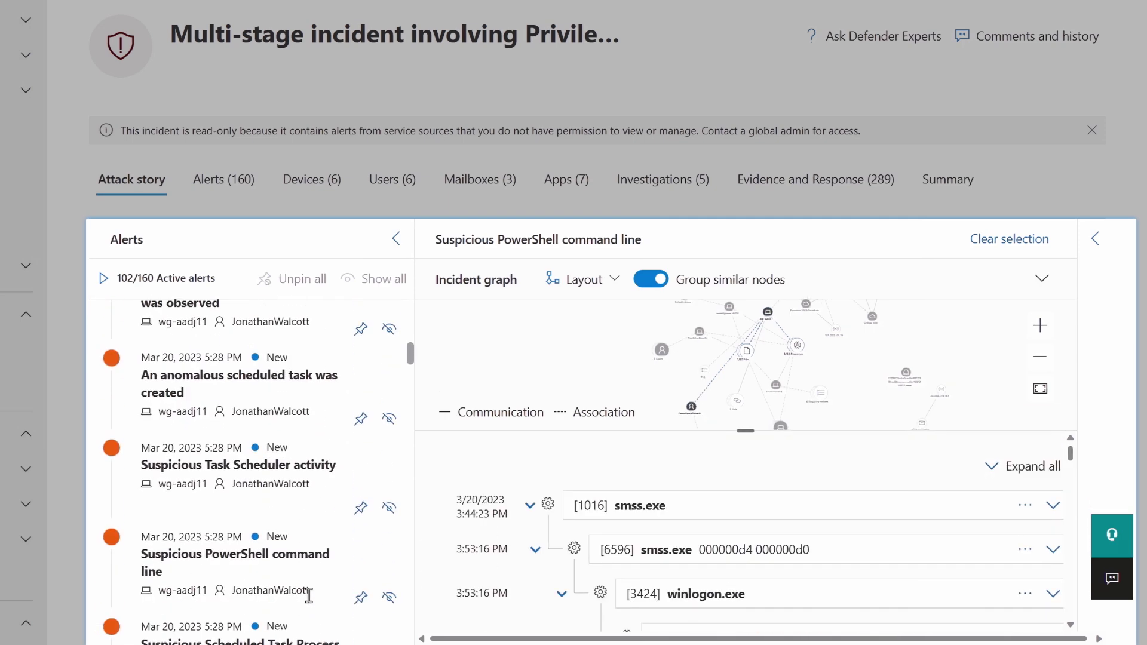
pyautogui.scroll(-10, 307, 595)
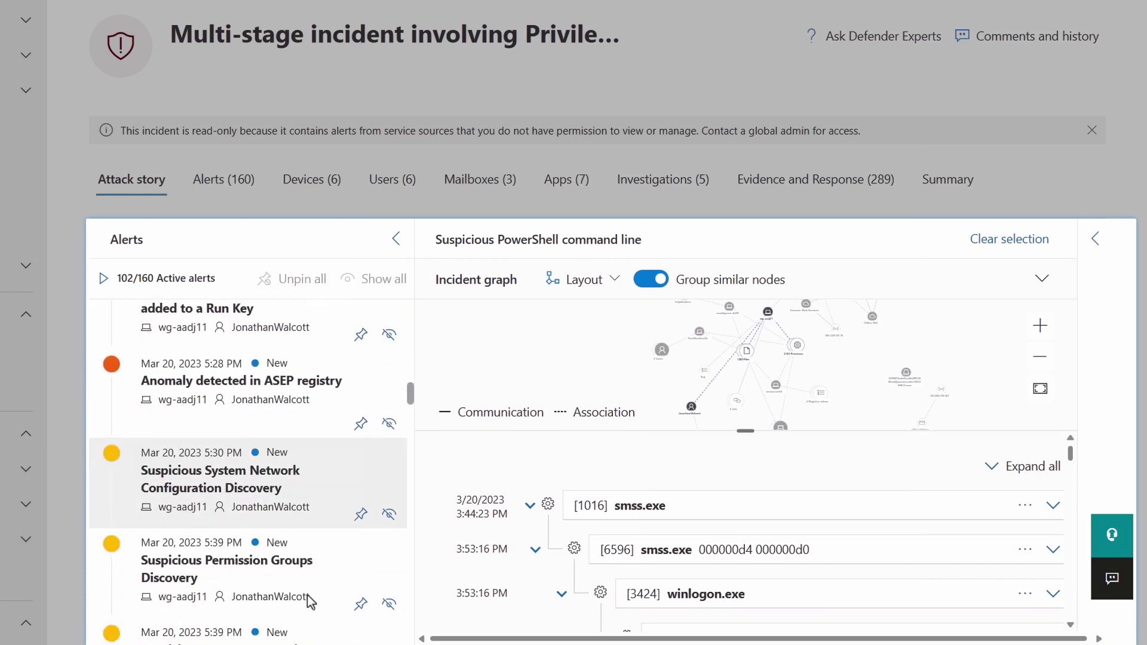
pyautogui.scroll(-3, 307, 595)
pyautogui.click(310, 460)
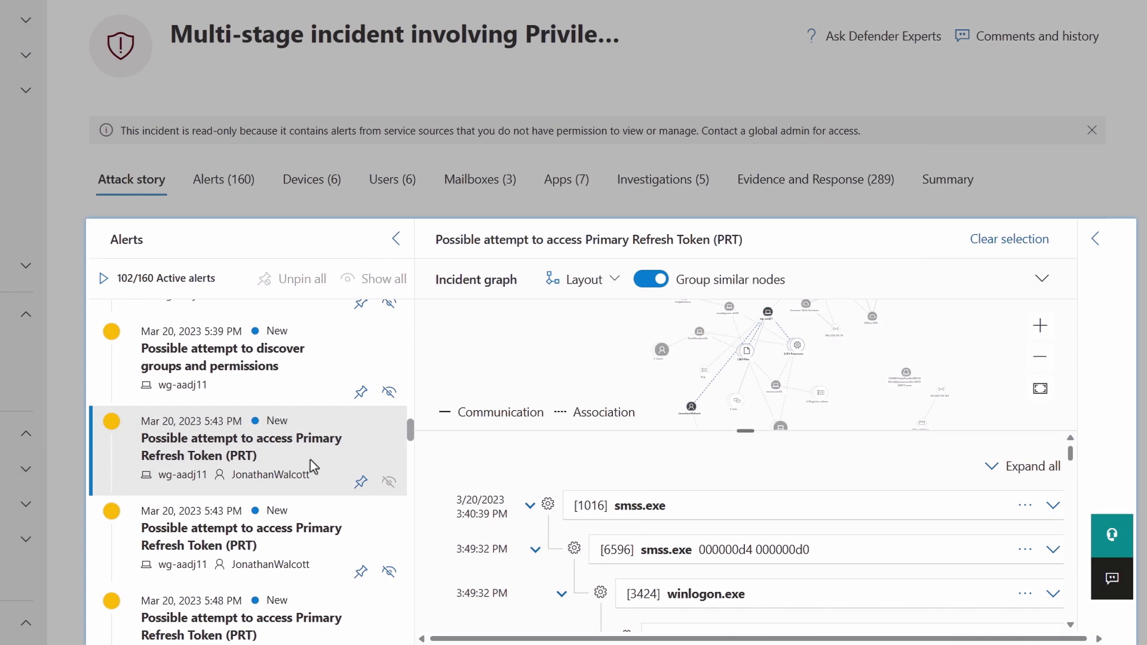
# Look through the hacktool and malware alerts and show the details of the Mimikatz credential theft tool alert.
pyautogui.scroll(-8, 315, 460)
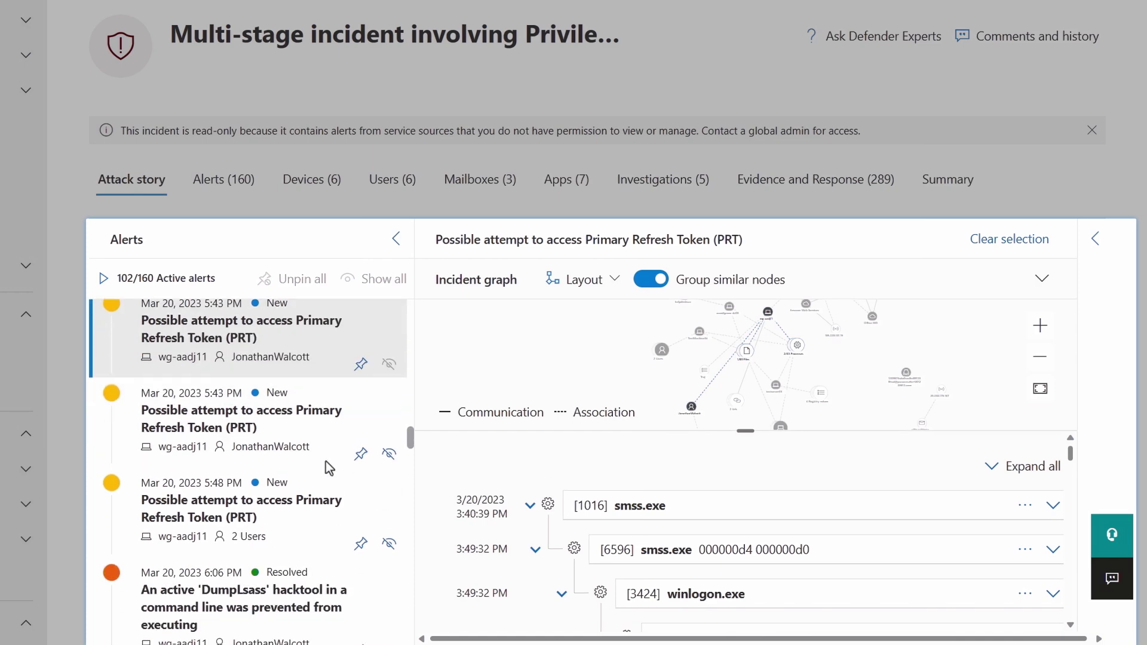
pyautogui.scroll(-15, 325, 462)
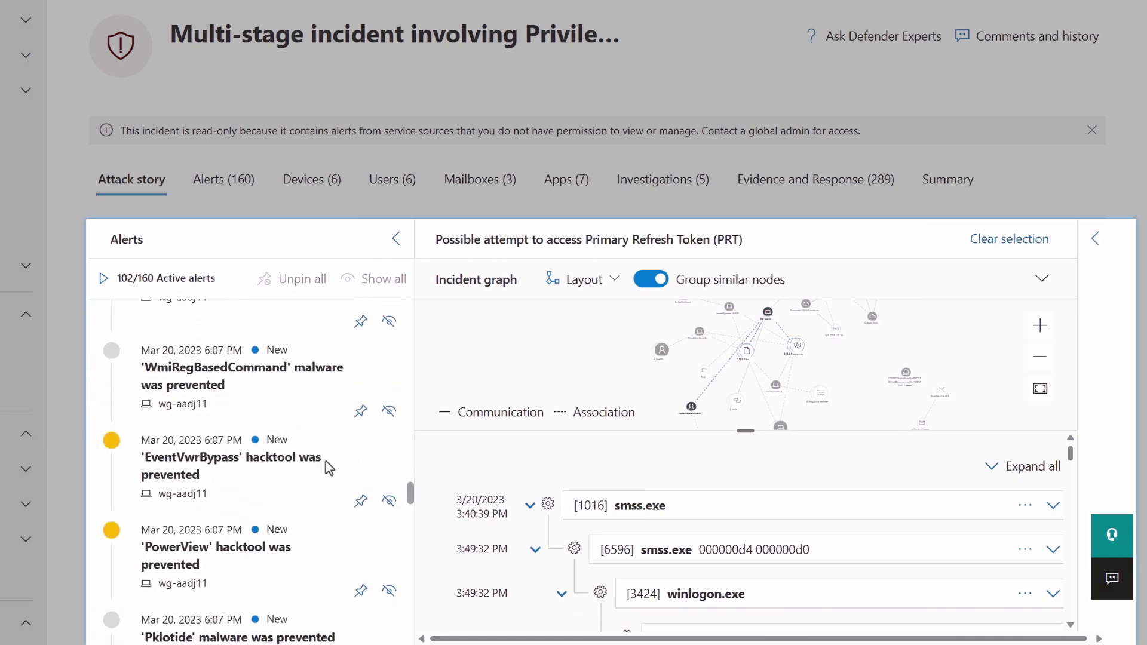
pyautogui.scroll(-10, 325, 461)
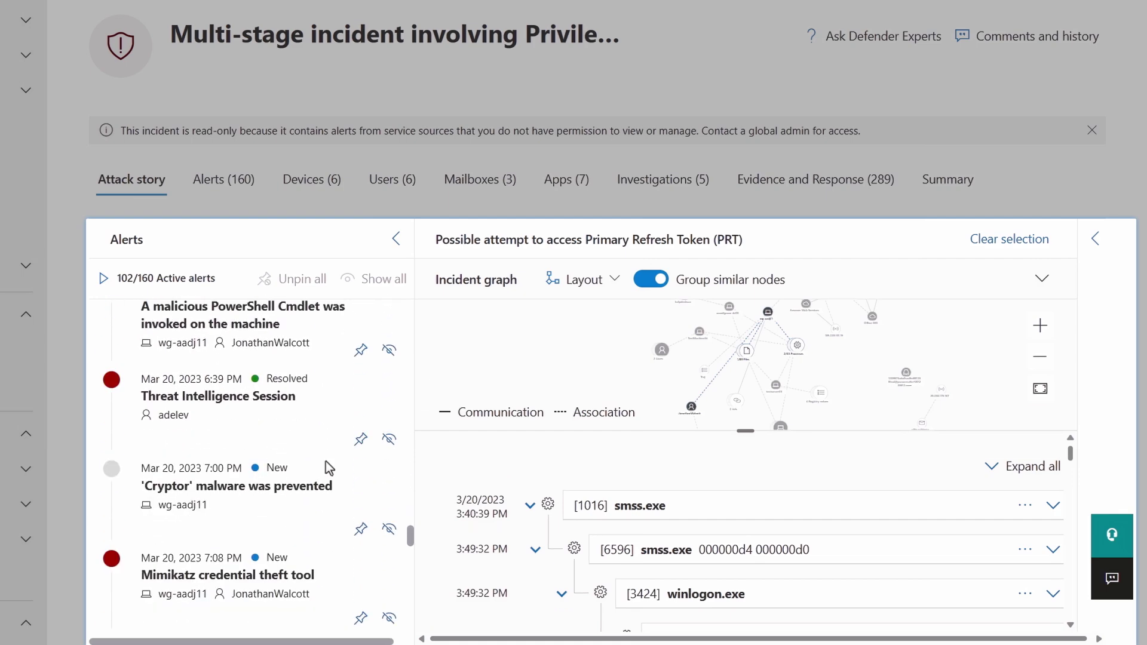
pyautogui.click(297, 440)
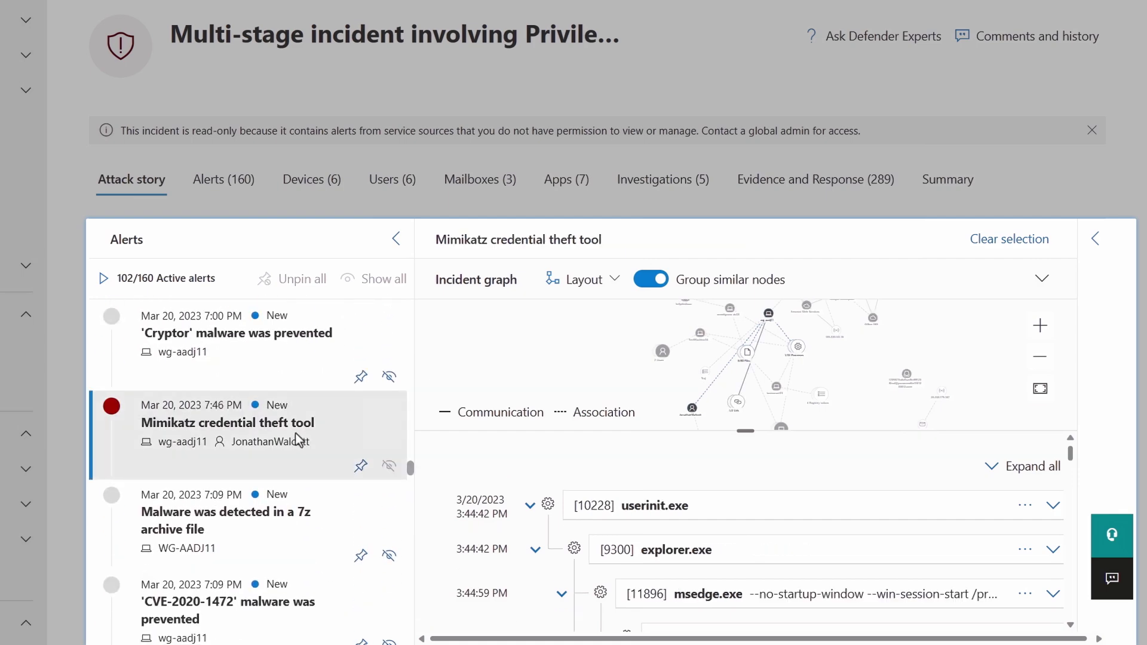
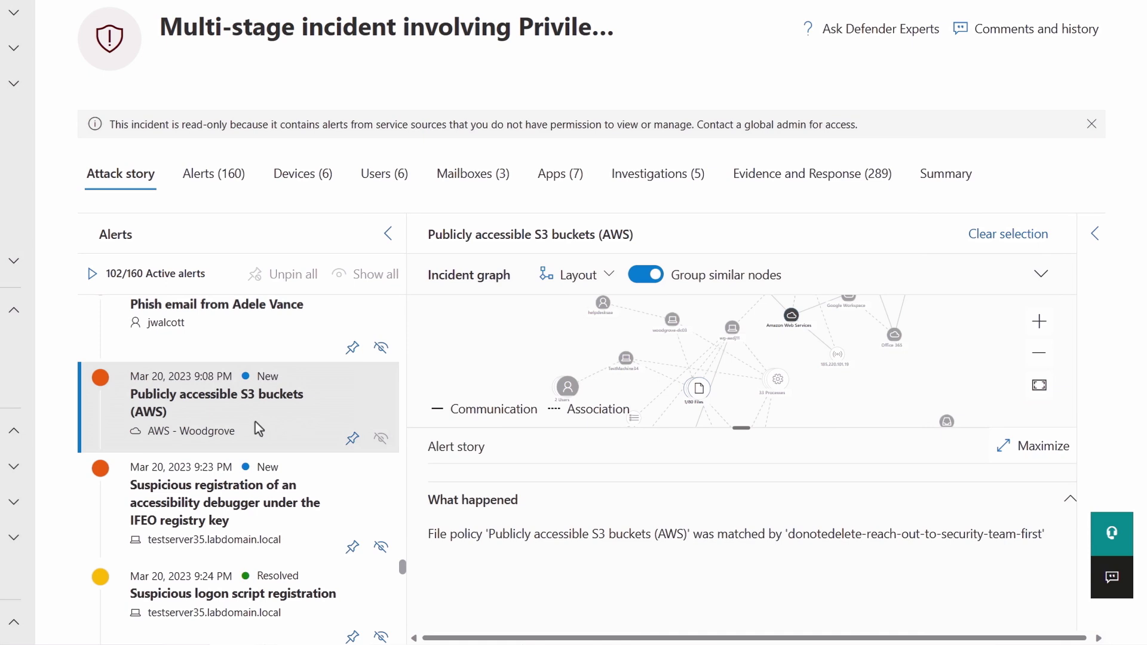
# Open the Anomalous account lookups alert on woodgrove-dc03, expand its whole process tree and examine the cmd.exe and net.exe events.
pyautogui.scroll(-5, 256, 421)
pyautogui.click(257, 482)
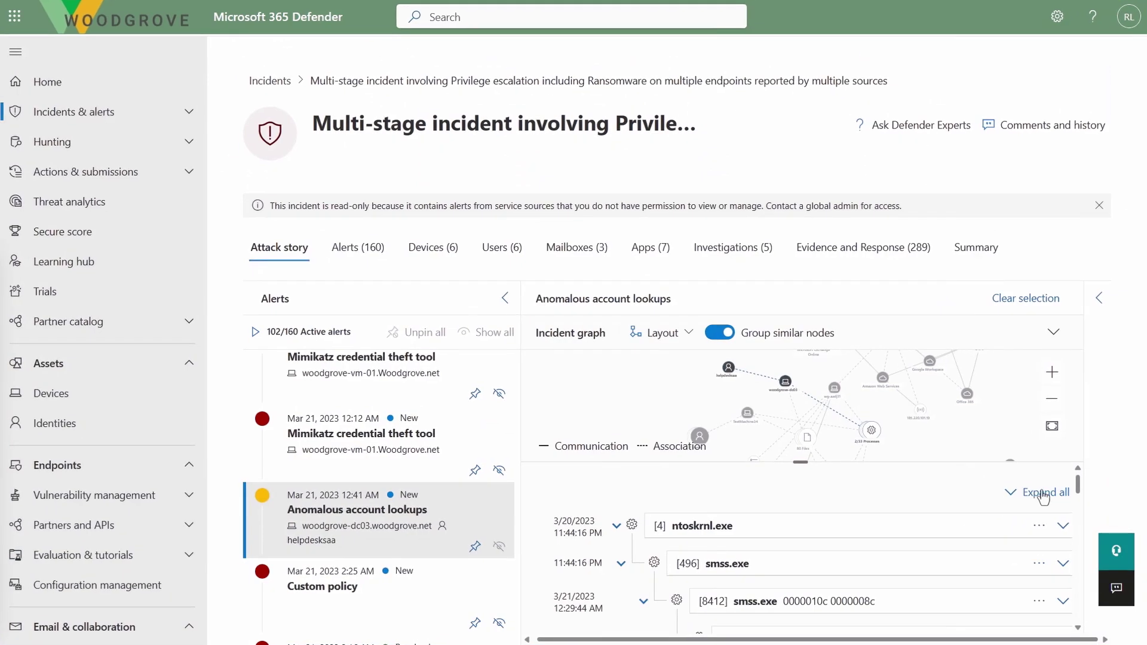
pyautogui.click(1042, 492)
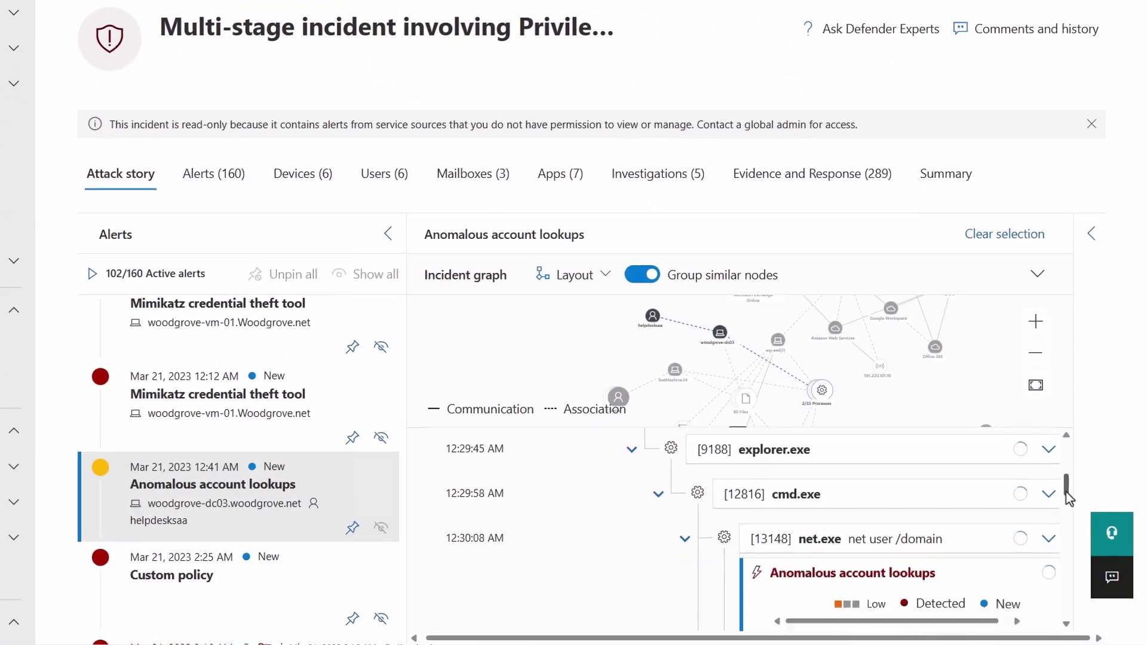
pyautogui.scroll(-3, 1068, 499)
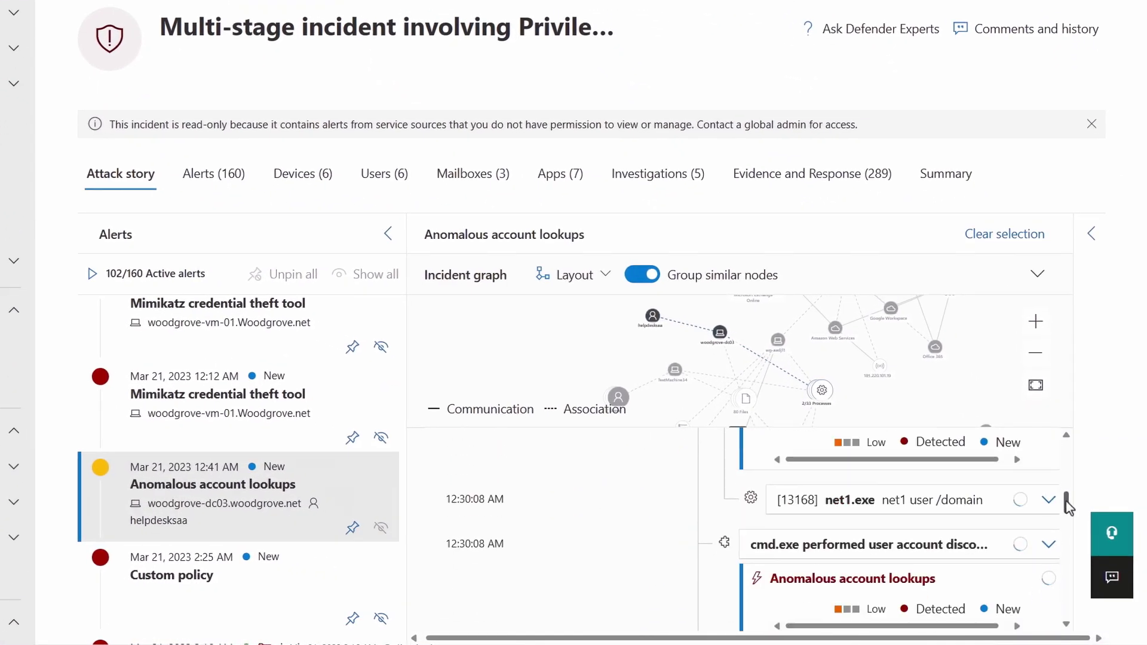
pyautogui.scroll(5, 1068, 507)
pyautogui.scroll(3, 1073, 443)
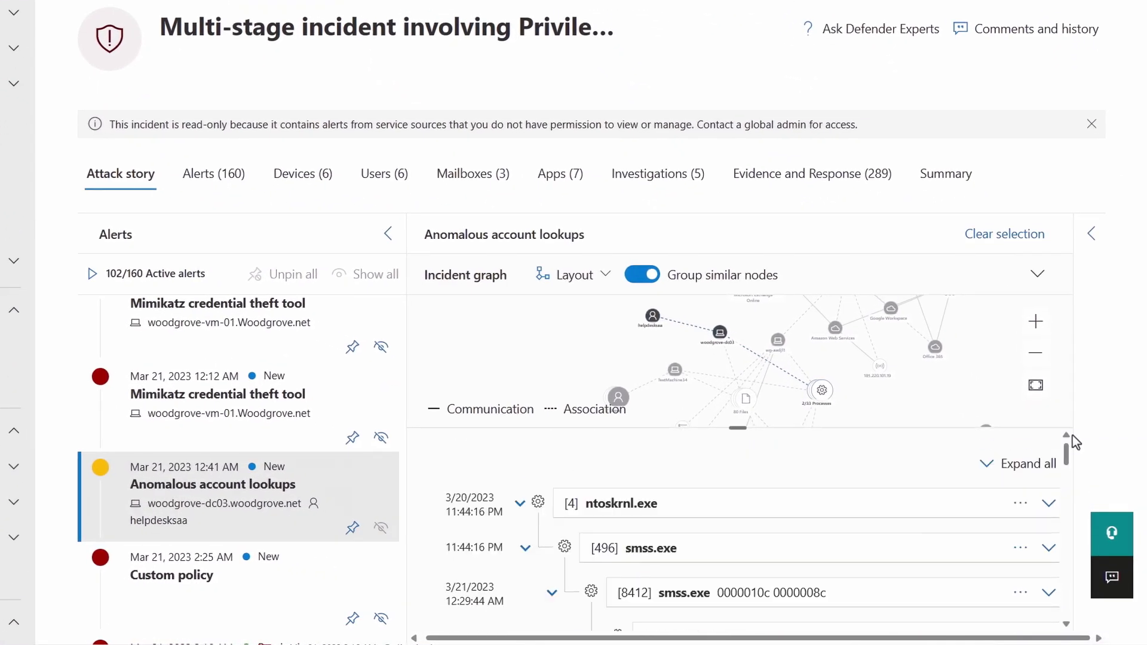
# Find the Petya Ransomware Detected alert of Mar 20, 2023 9:13 PM on testserver35.labdomain.local and open it.
pyautogui.scroll(5, 402, 627)
pyautogui.click(256, 417)
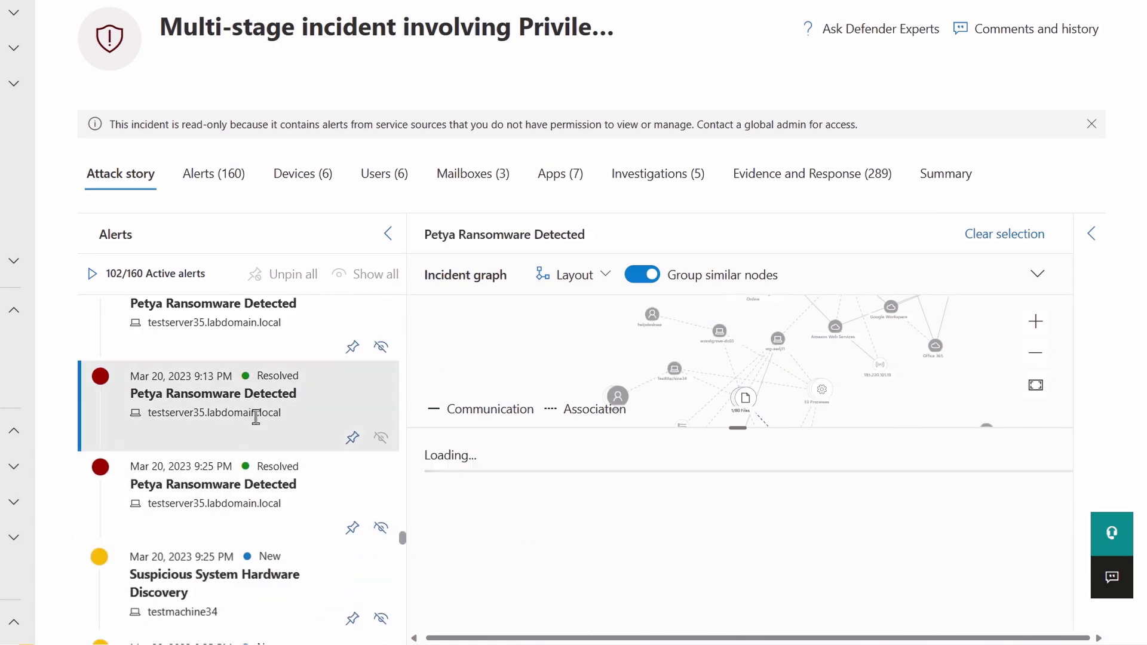
# Switch to the Microsoft Sentinel incident and view the details of the timeline's SAP file download alert from Mar 19, 12:24:13.
pyautogui.scroll(-5, 1068, 487)
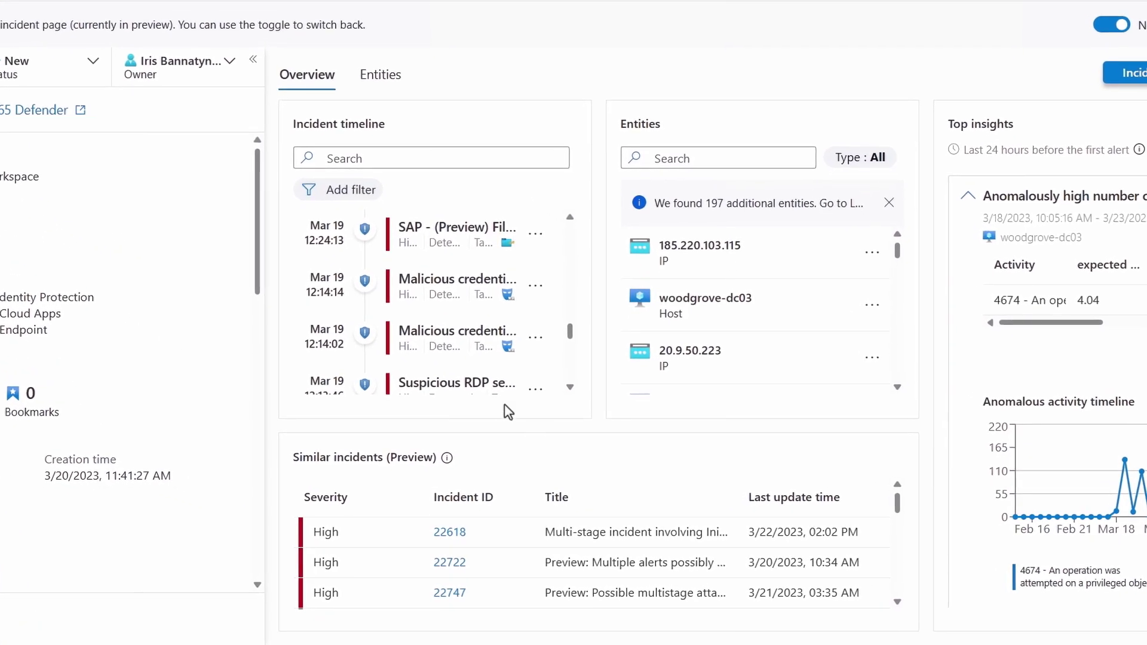
pyautogui.click(327, 239)
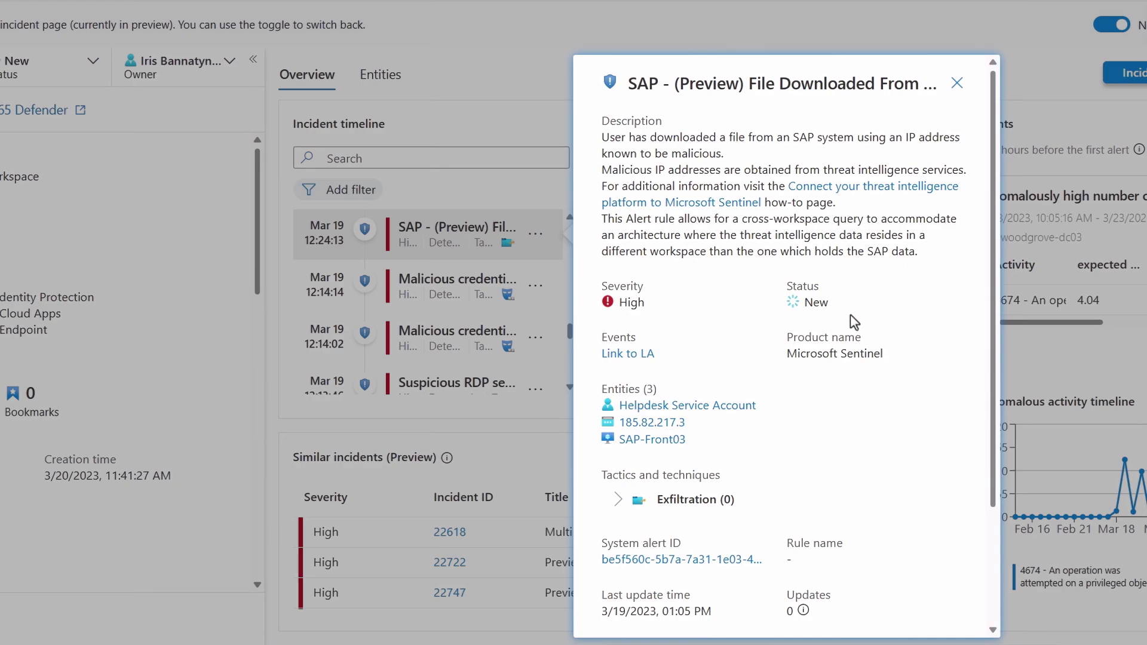
pyautogui.press('Escape')
# Find the incident's last comment with the MDTI reputation and follow its Microsoft Defender Threat Intelligence link for 185.82.217.3.
pyautogui.scroll(-1, 168, 398)
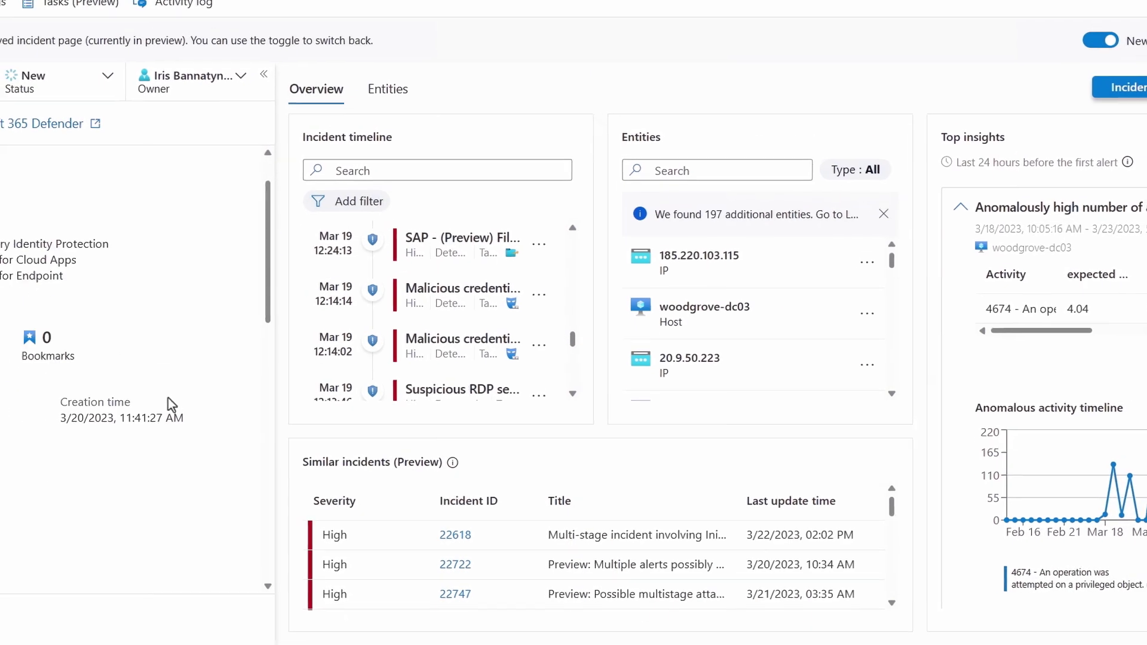
pyautogui.scroll(-10, 168, 398)
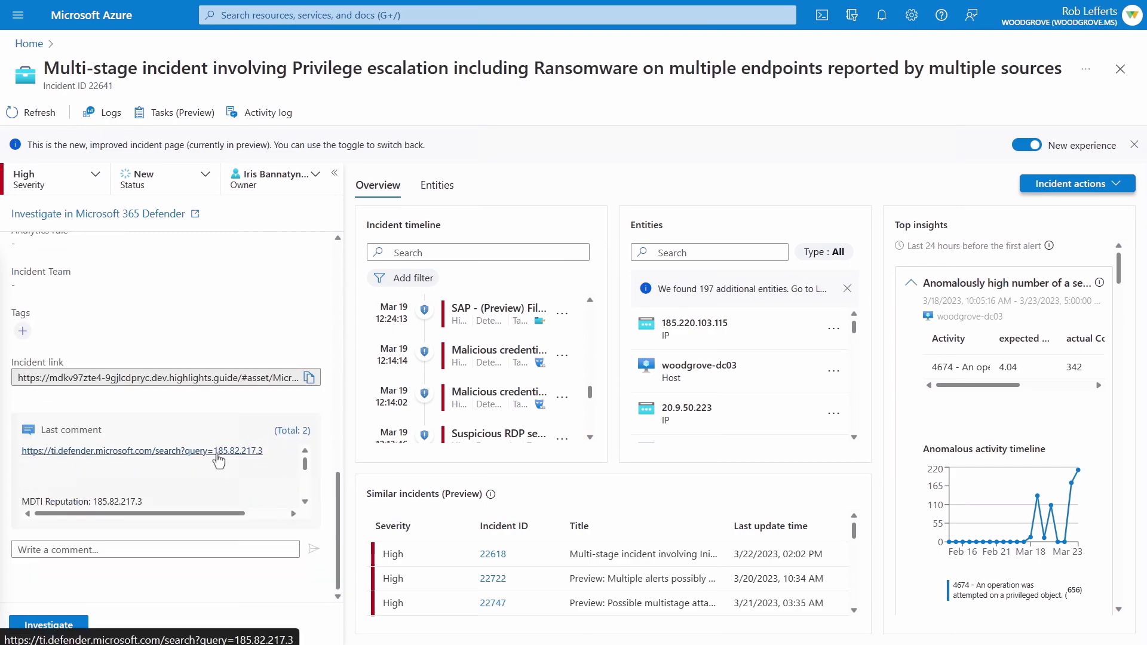
pyautogui.click(217, 455)
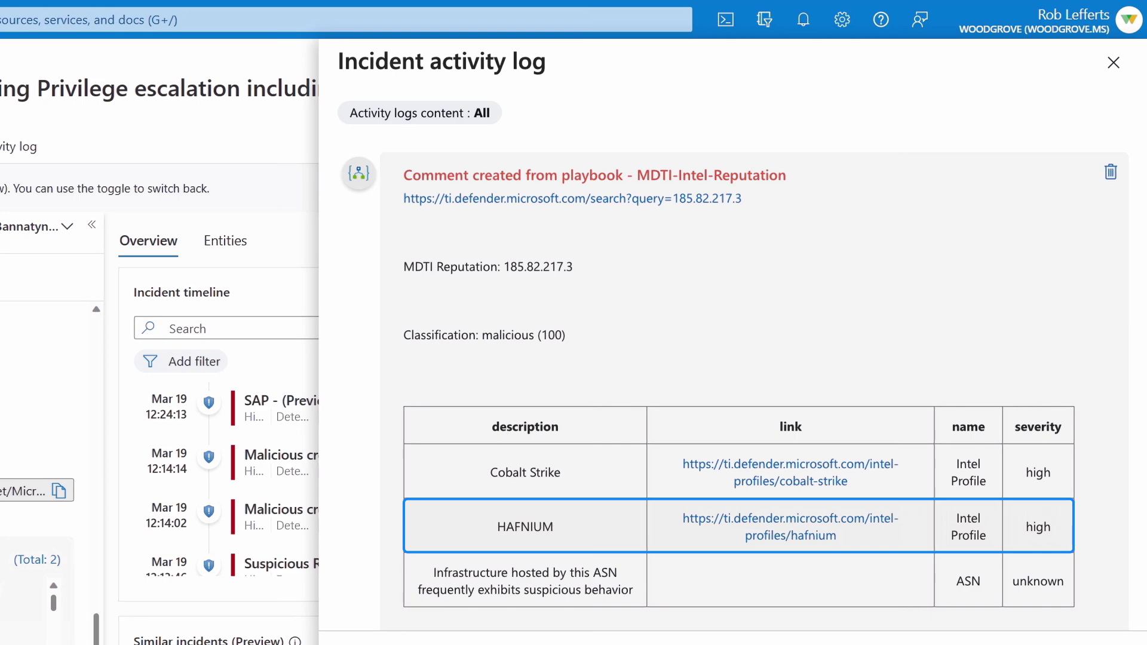
pyautogui.click(435, 199)
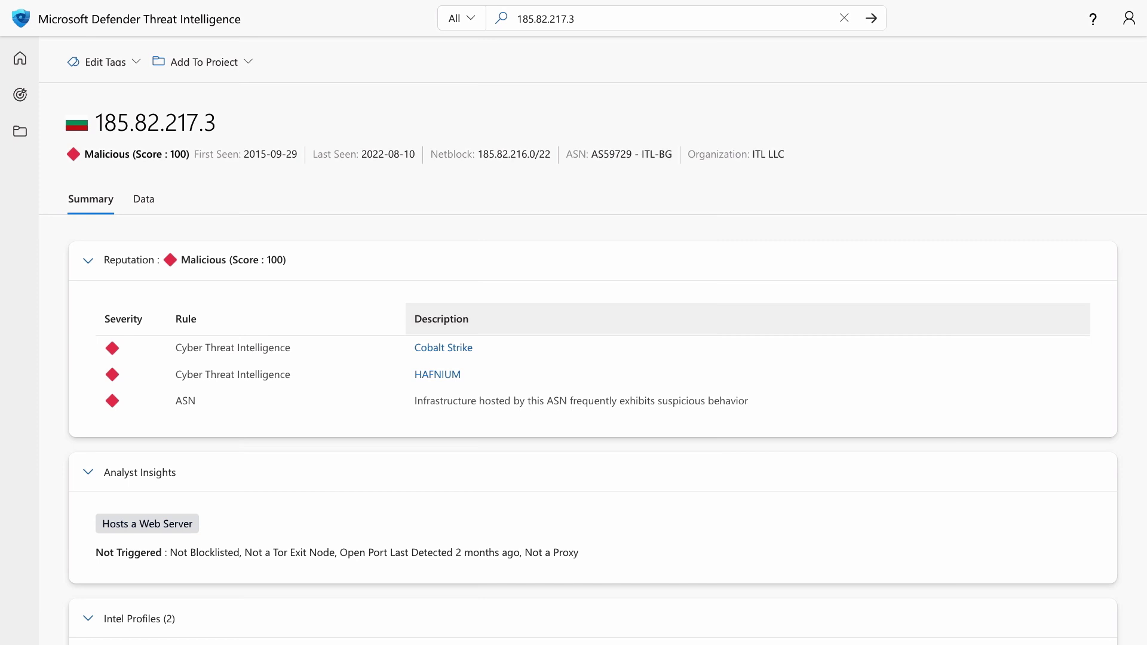
# Review the IP address's reputation, analyst insights and intel profiles, and open the HAFNIUM profile to read its summary and victimology.
pyautogui.scroll(-5, 593, 345)
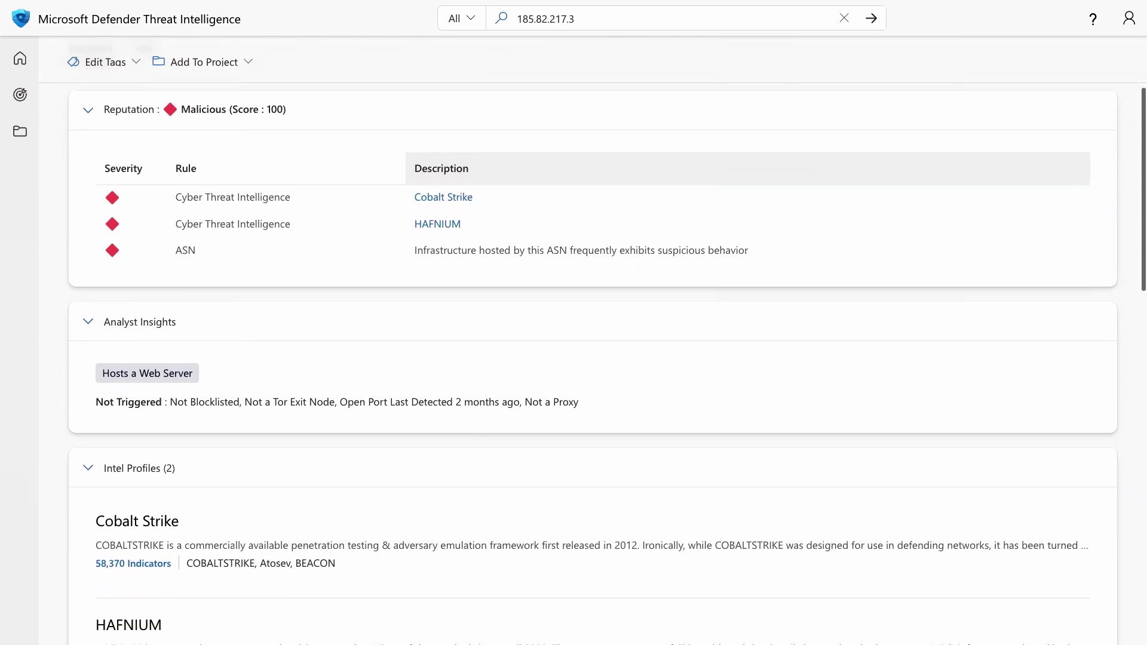
pyautogui.scroll(-2, 594, 344)
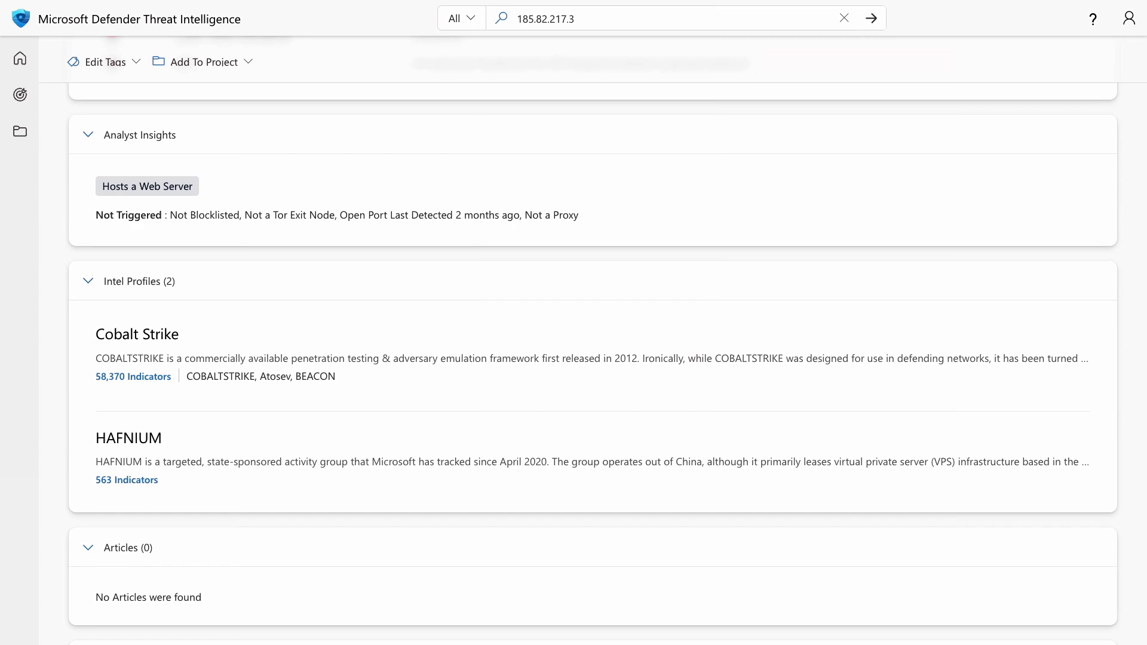
pyautogui.scroll(5, 593, 341)
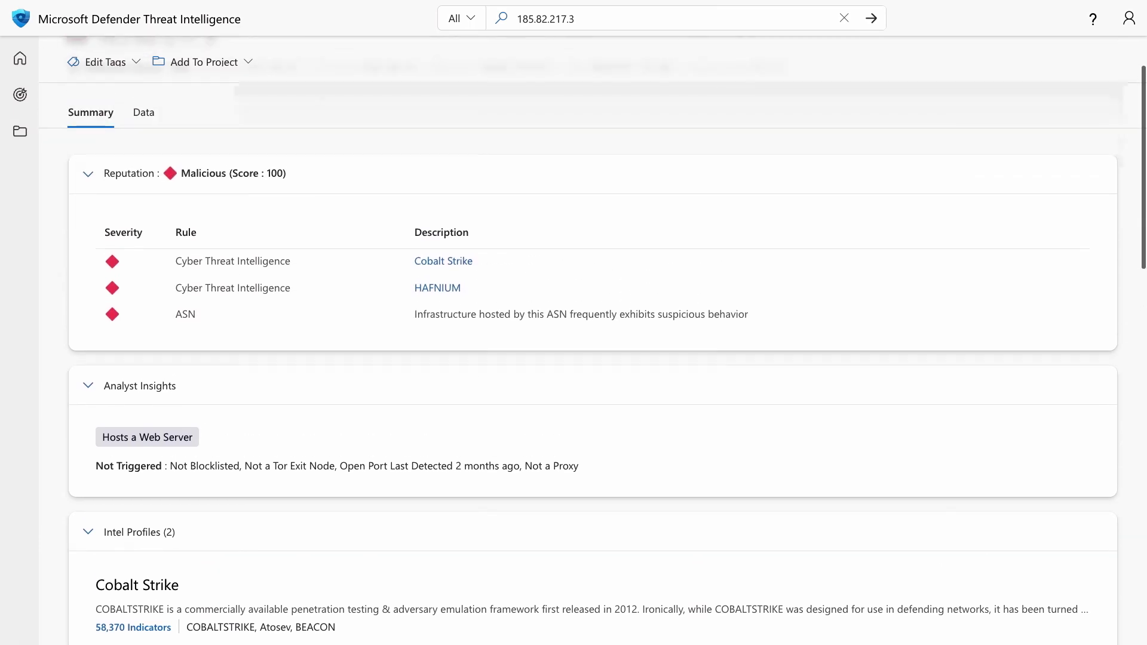
pyautogui.click(431, 289)
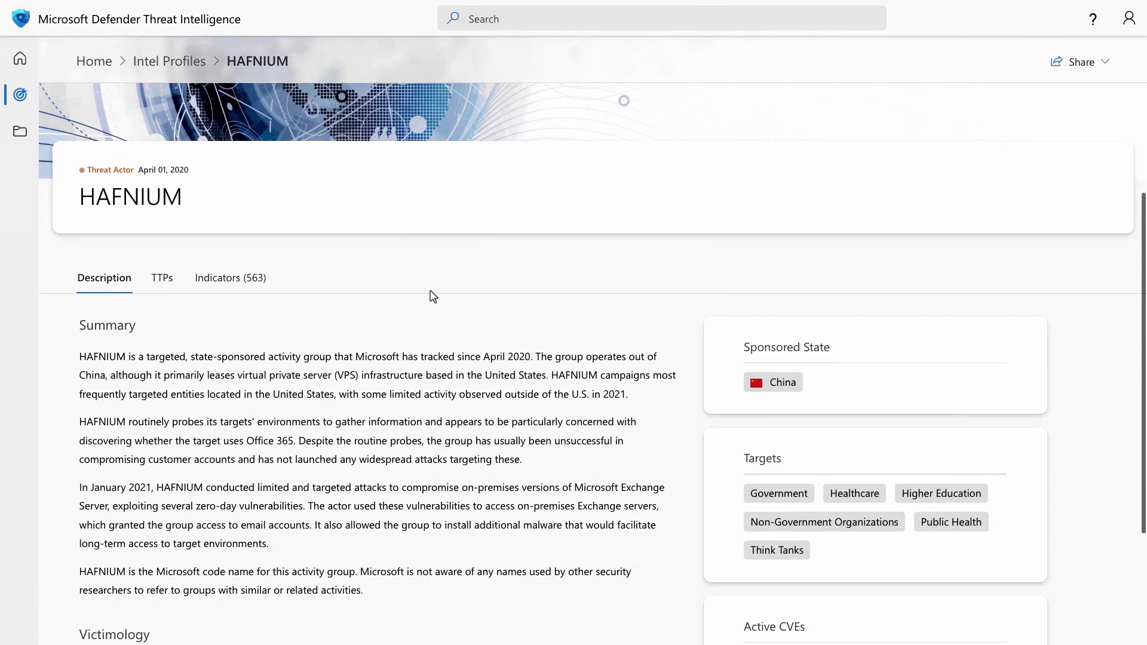
pyautogui.scroll(-3, 432, 293)
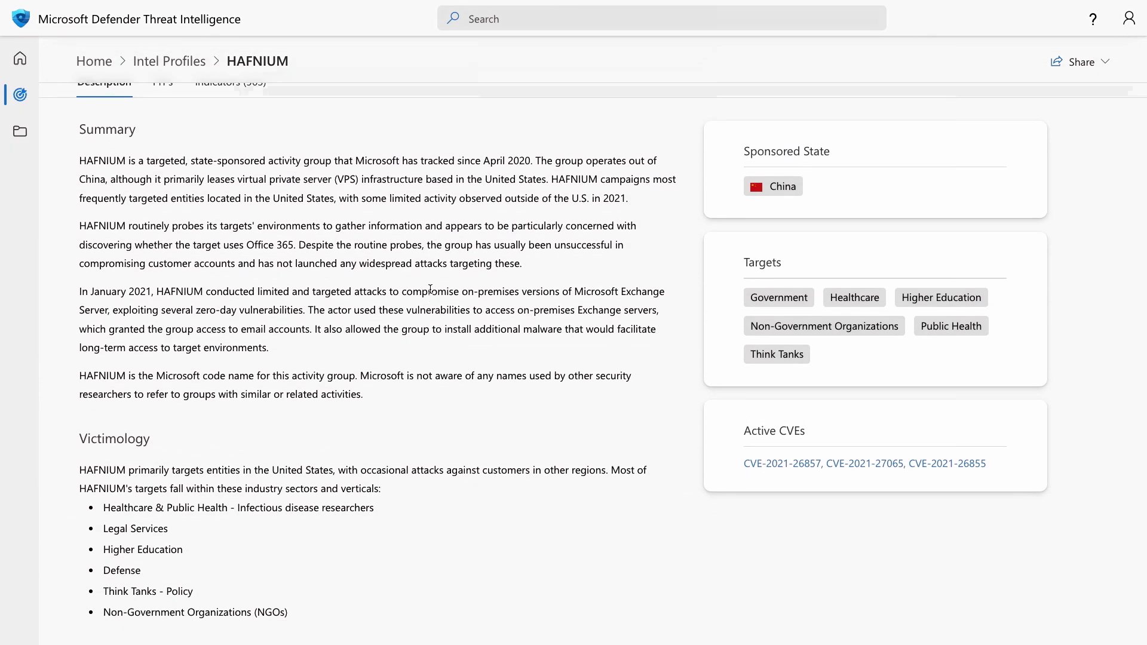
# Show HAFNIUM's tactics, techniques and procedures and read through to the malware section.
pyautogui.scroll(1, 223, 223)
pyautogui.click(161, 147)
pyautogui.scroll(-5, 1014, 402)
pyautogui.scroll(-3, 1015, 402)
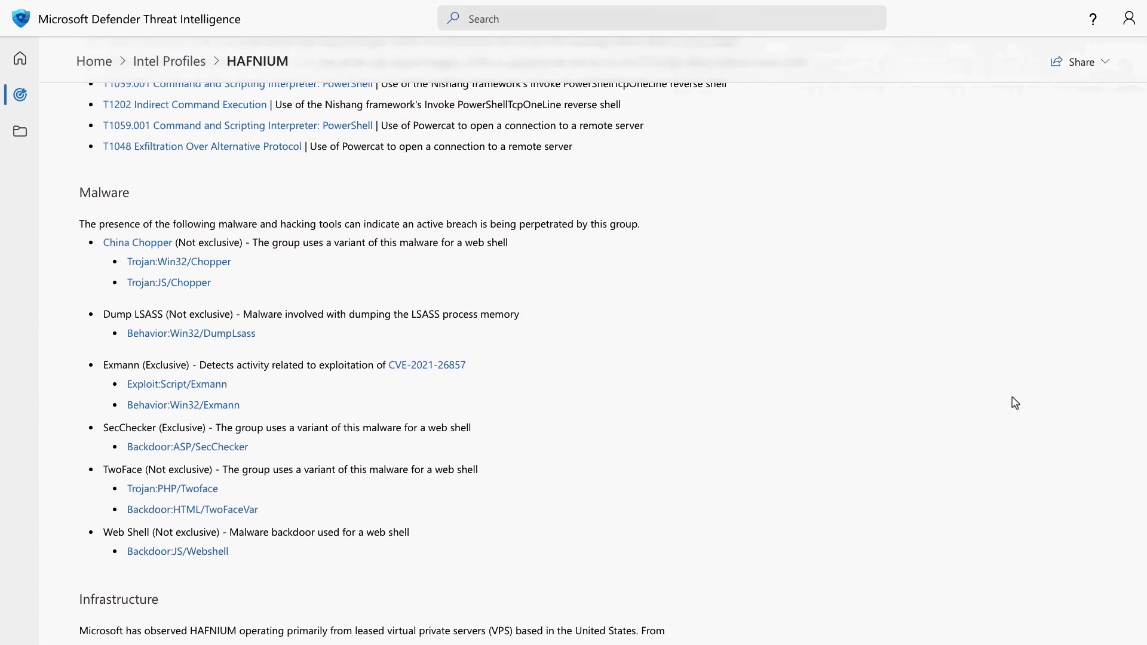
# Show the indicators of the HAFNIUM profile and look through the list of SHA-256 hashes.
pyautogui.scroll(12, 1015, 402)
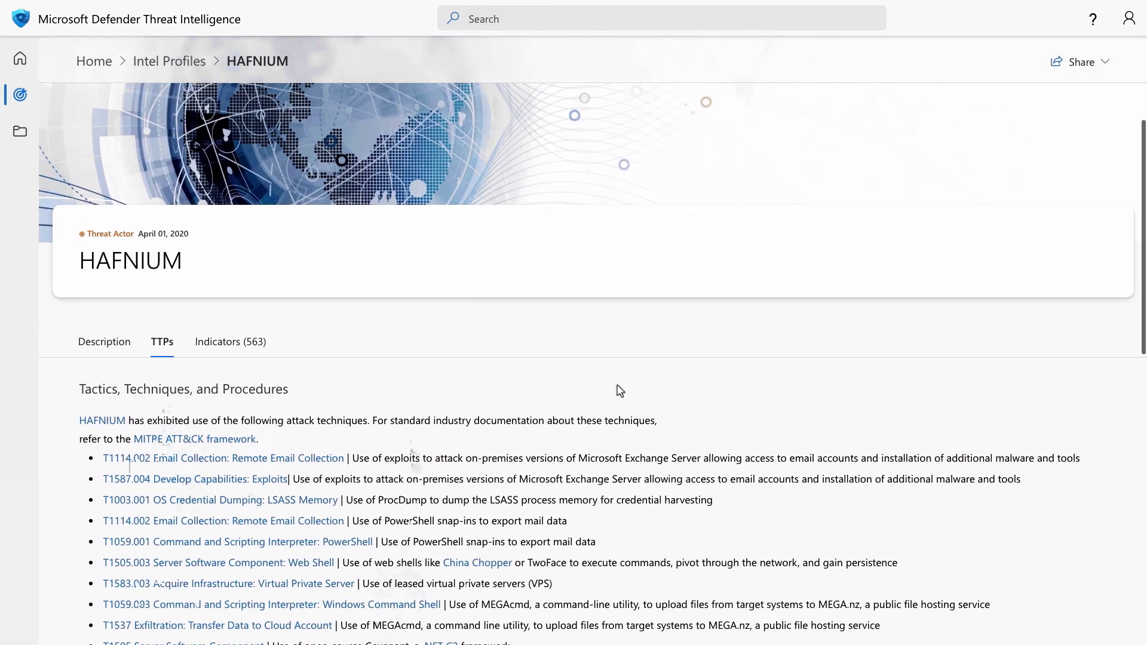
pyautogui.click(230, 340)
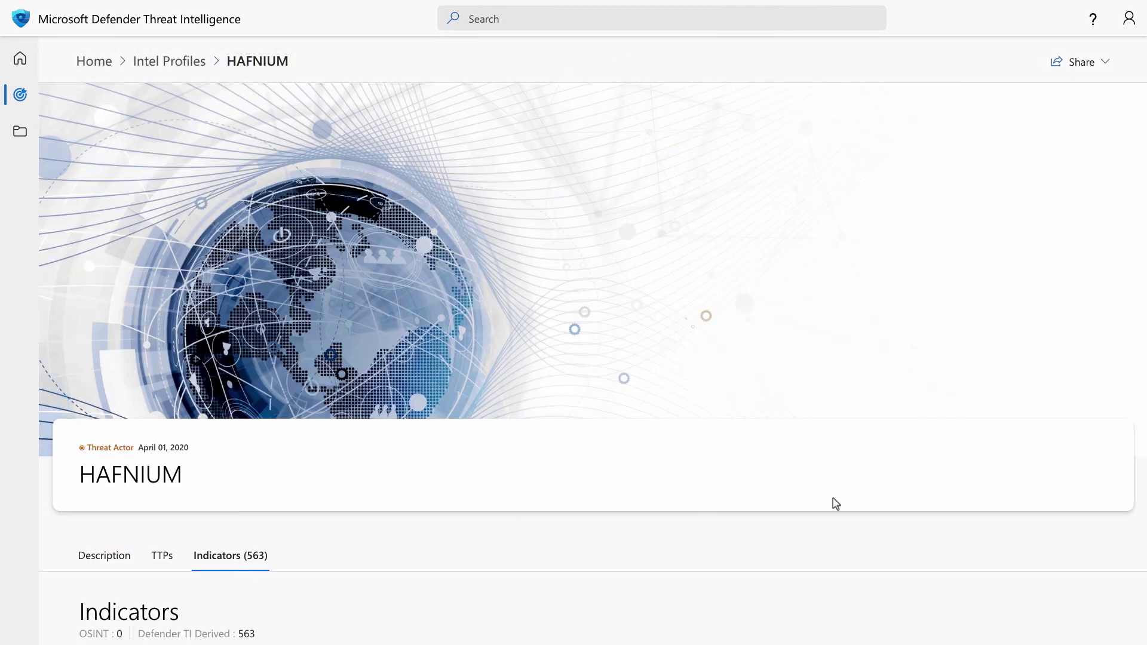
pyautogui.scroll(-5, 834, 504)
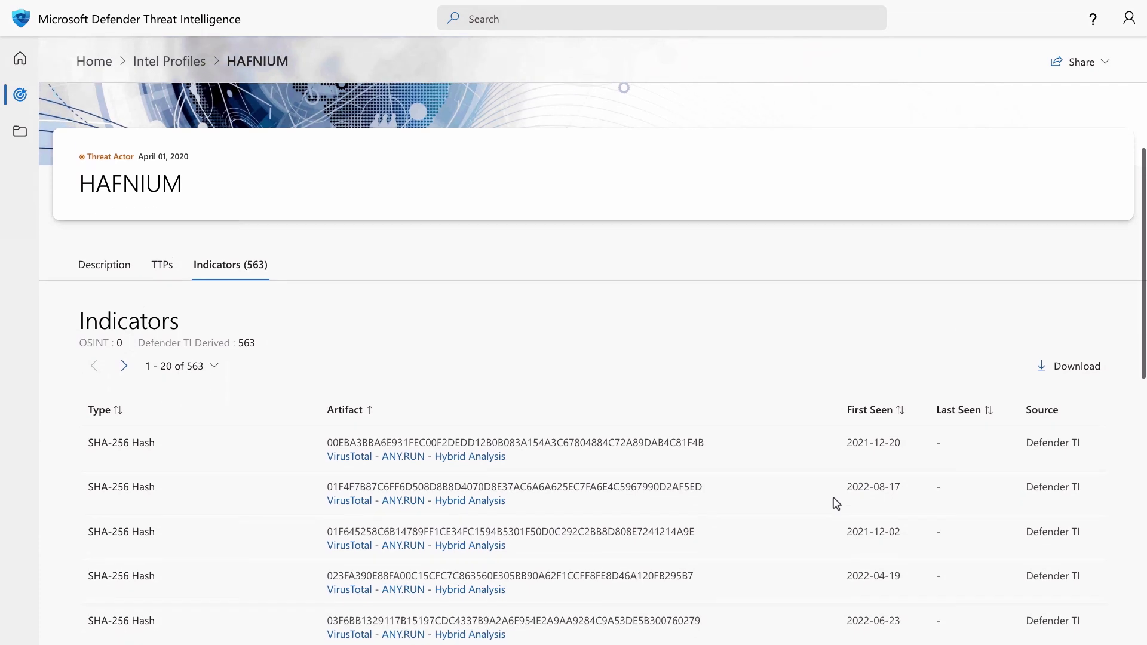
pyautogui.scroll(-3, 836, 503)
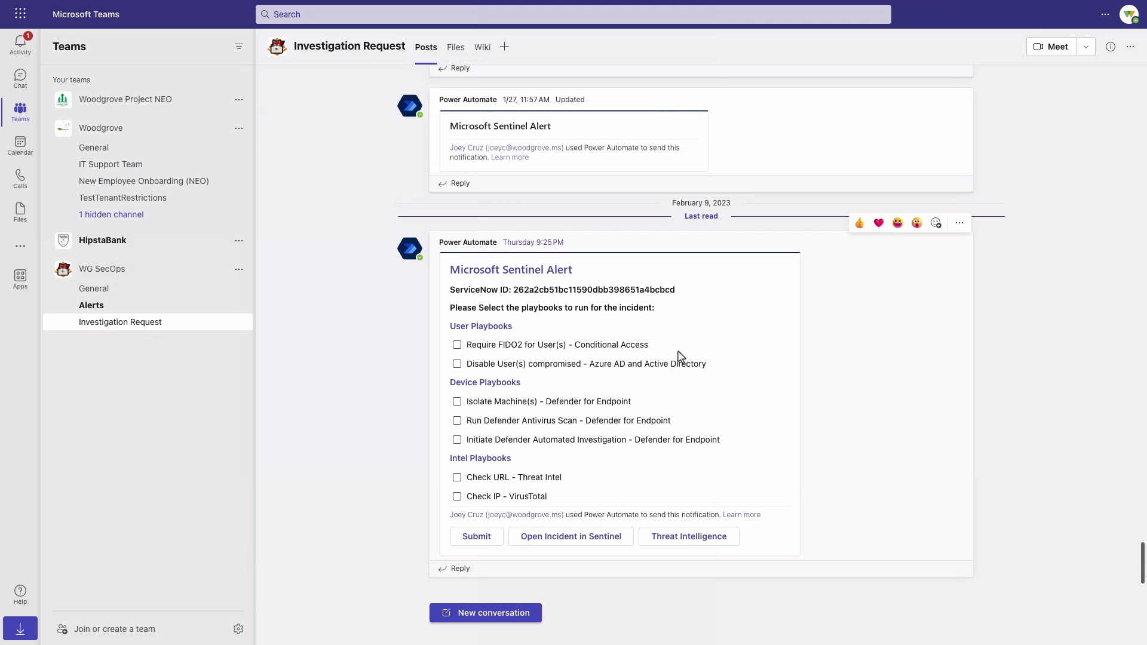
# In Microsoft Teams, select all user, device and intel playbooks on the latest Microsoft Sentinel Alert card in Investigation Request and submit it.
pyautogui.click(457, 344)
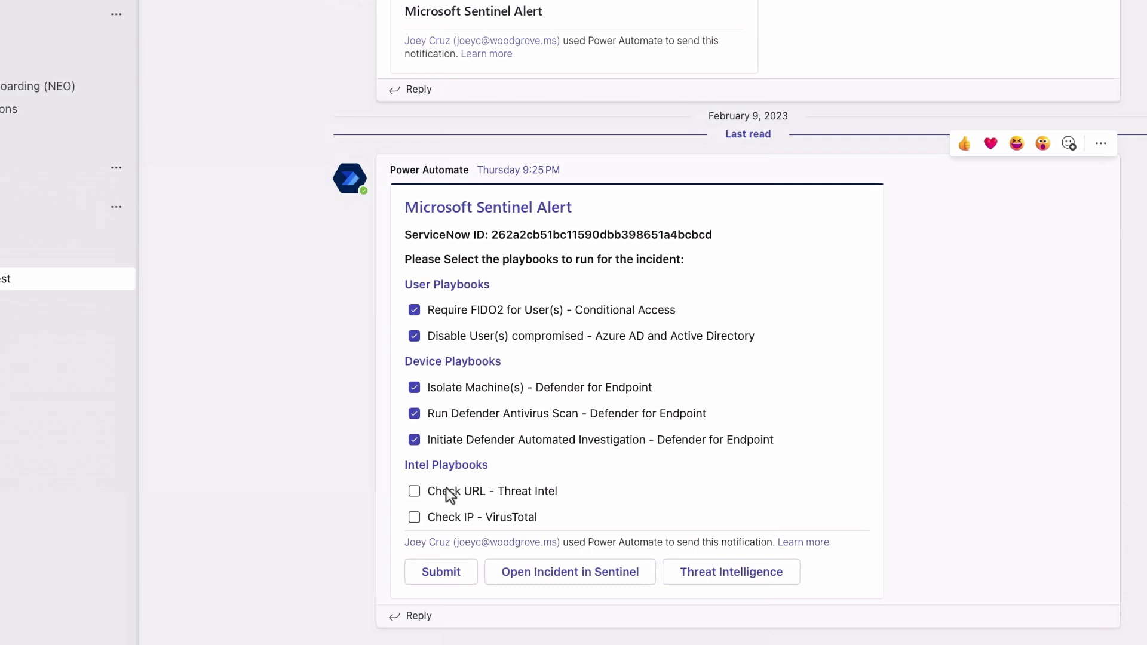
pyautogui.click(465, 576)
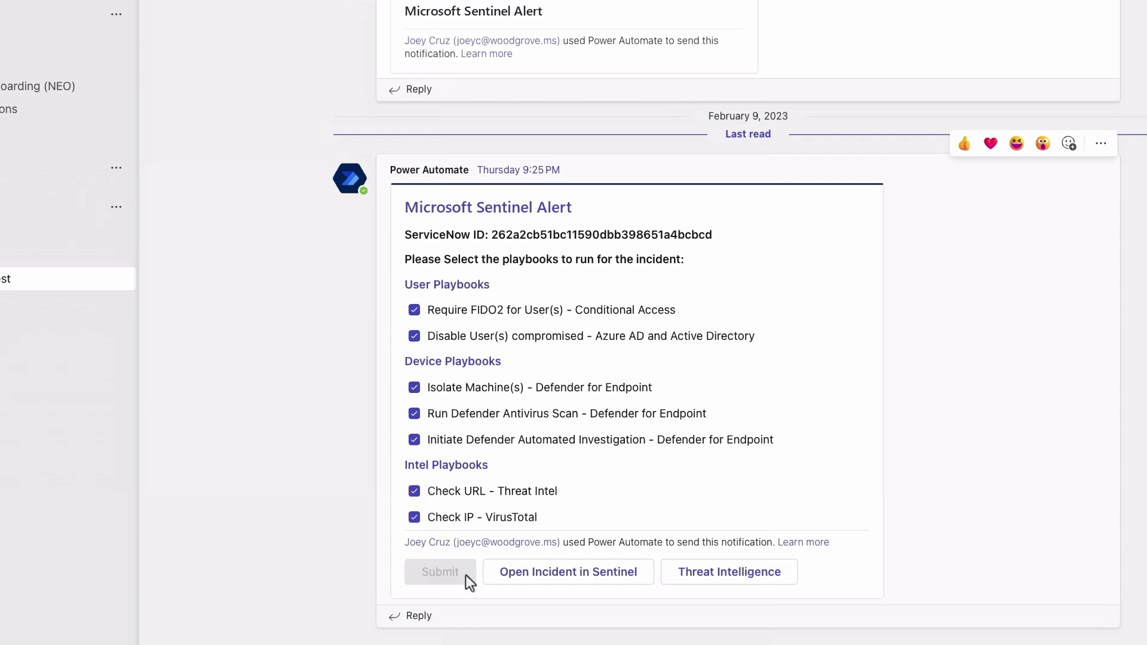